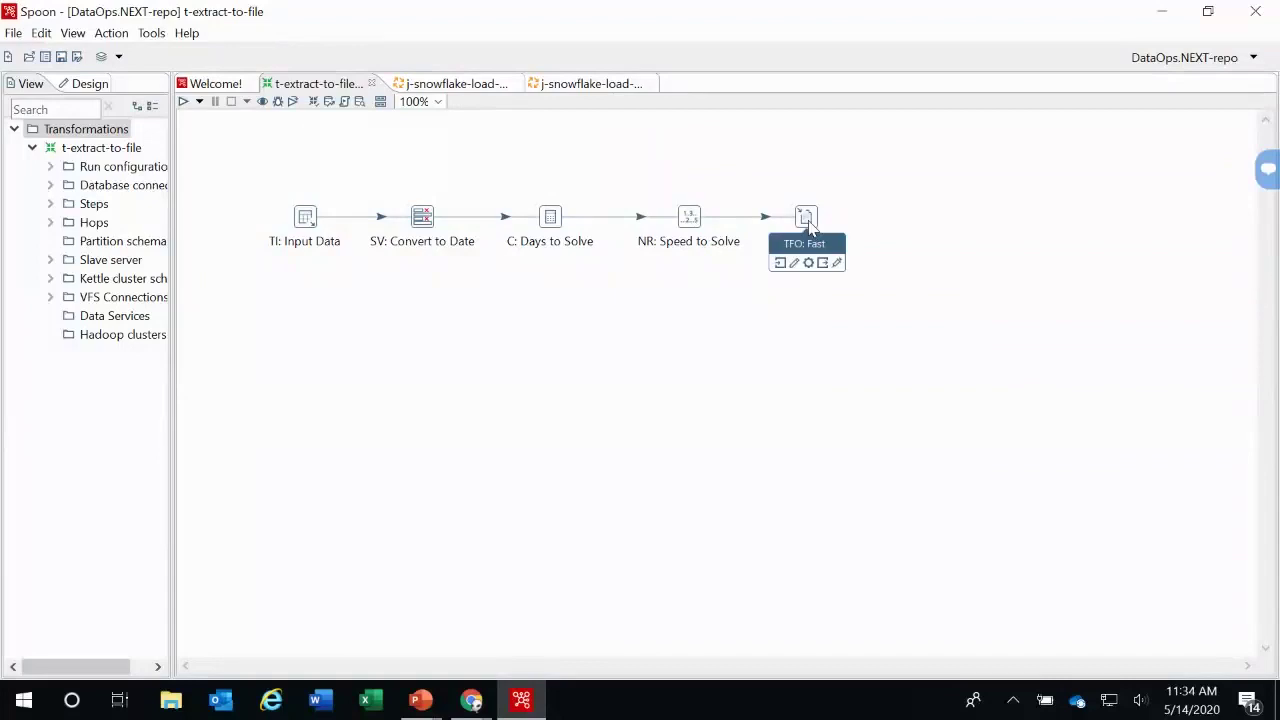
# Step: Examine the file and content settings of the TFO: Fast text file output step, leaving them unchanged
pyautogui.click(806, 218)
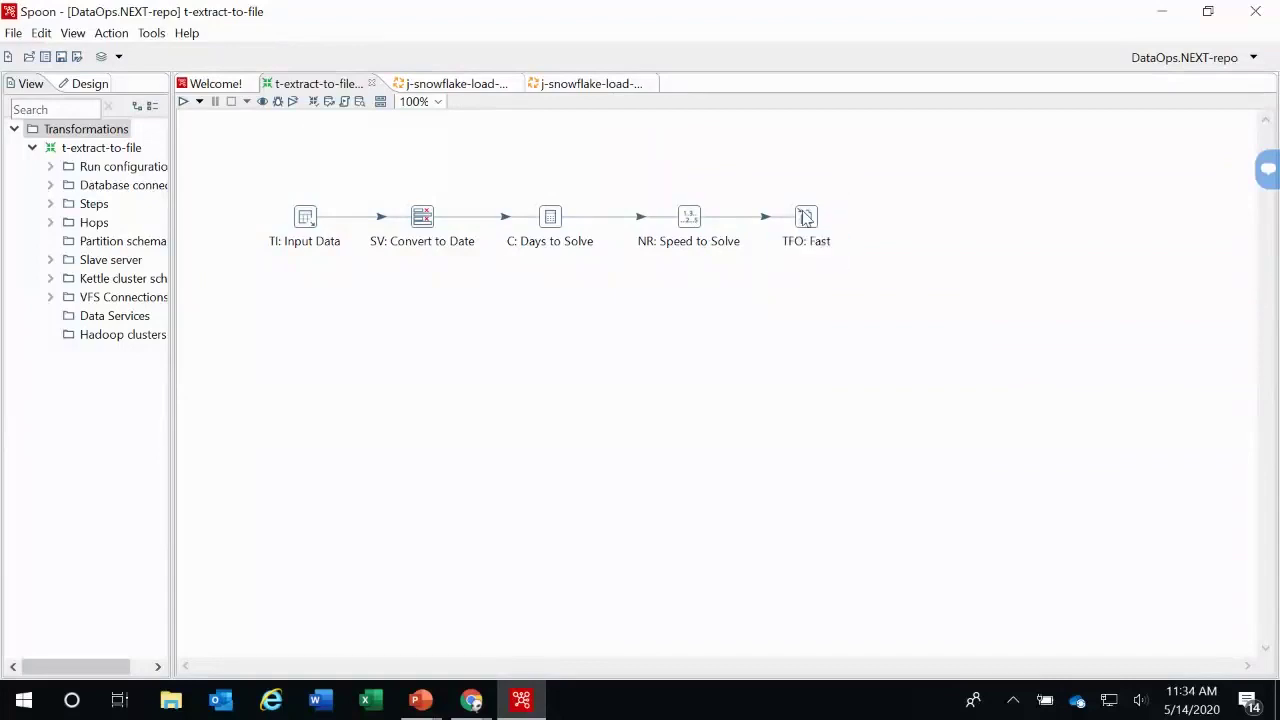
pyautogui.doubleClick(806, 218)
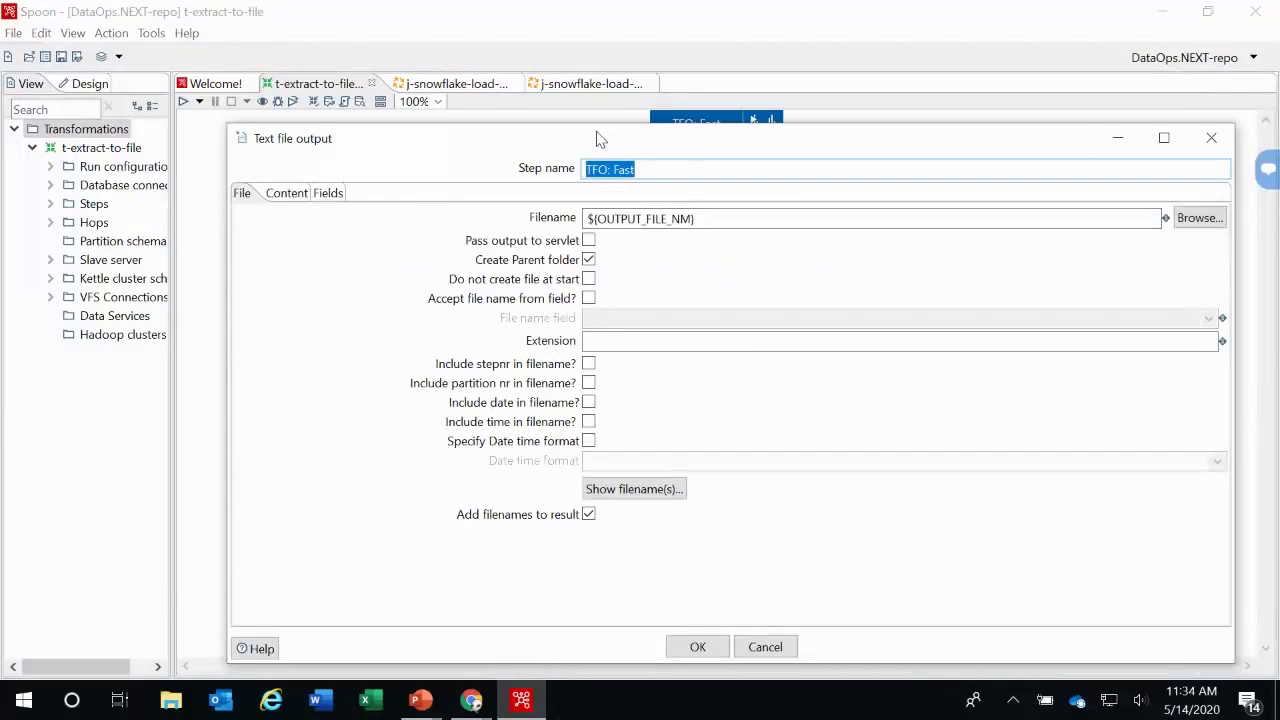
pyautogui.moveTo(600, 138); pyautogui.dragTo(543, 60)
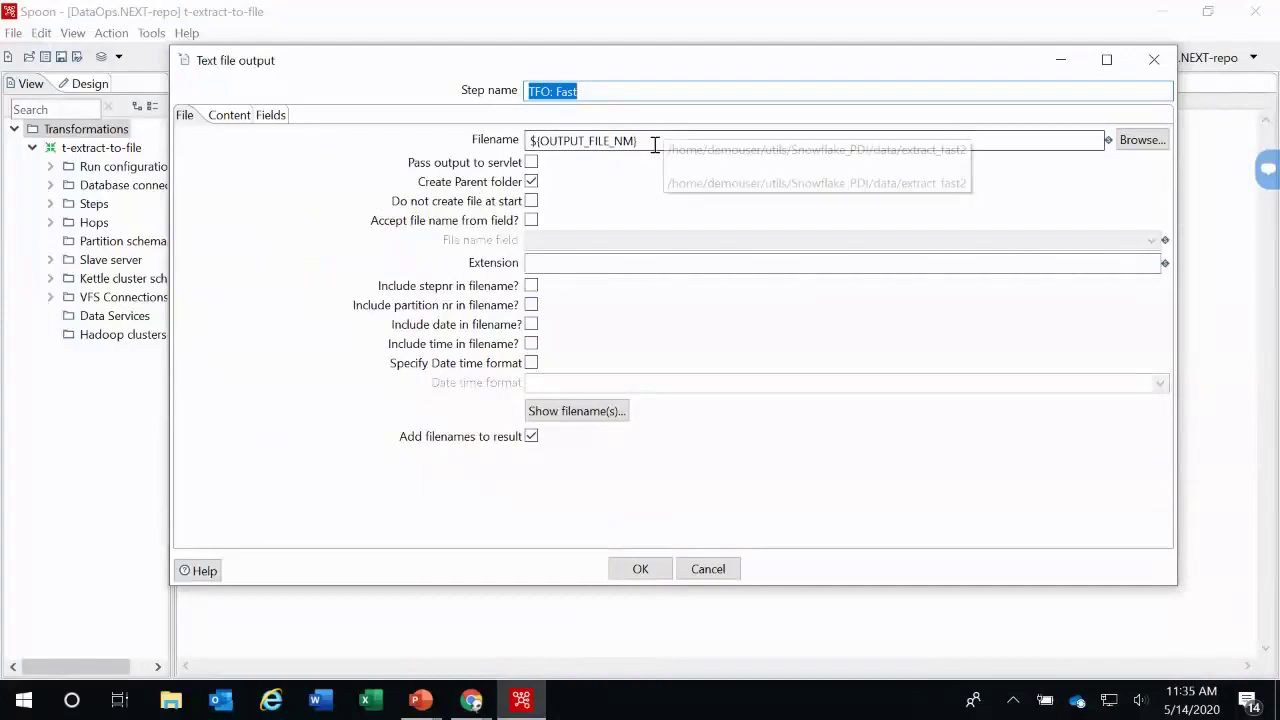
pyautogui.click(229, 115)
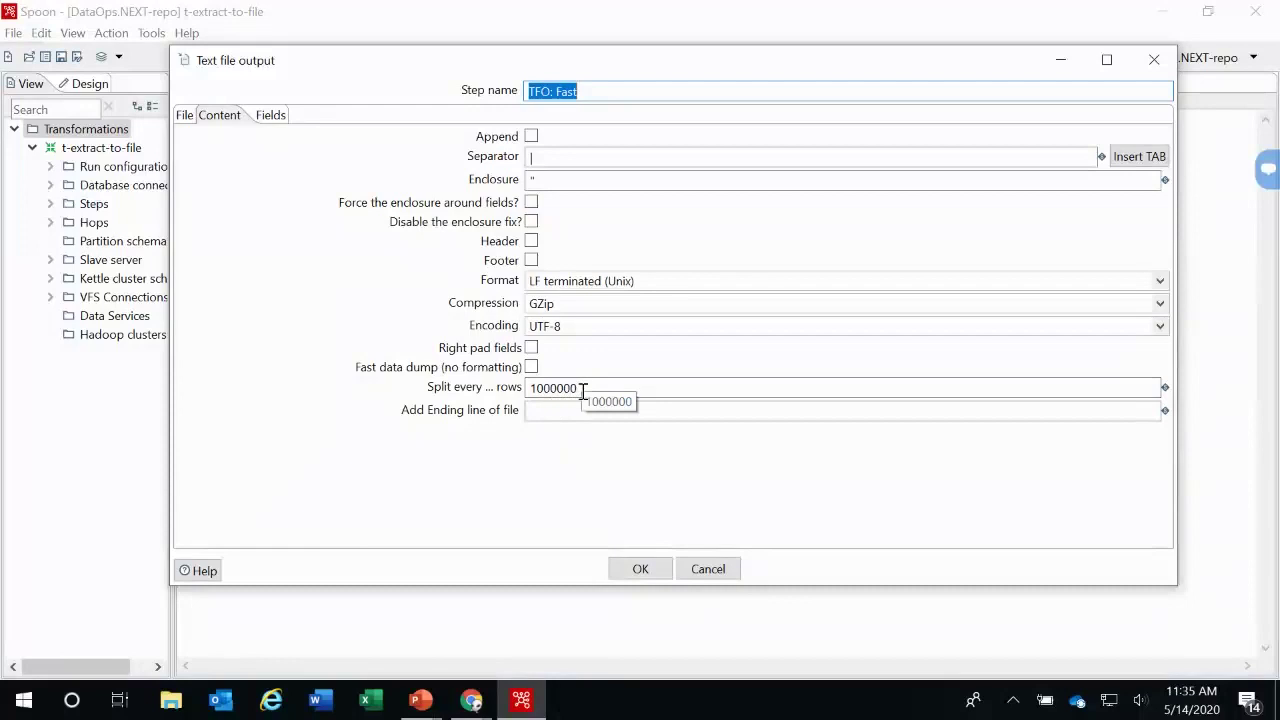
pyautogui.click(706, 584)
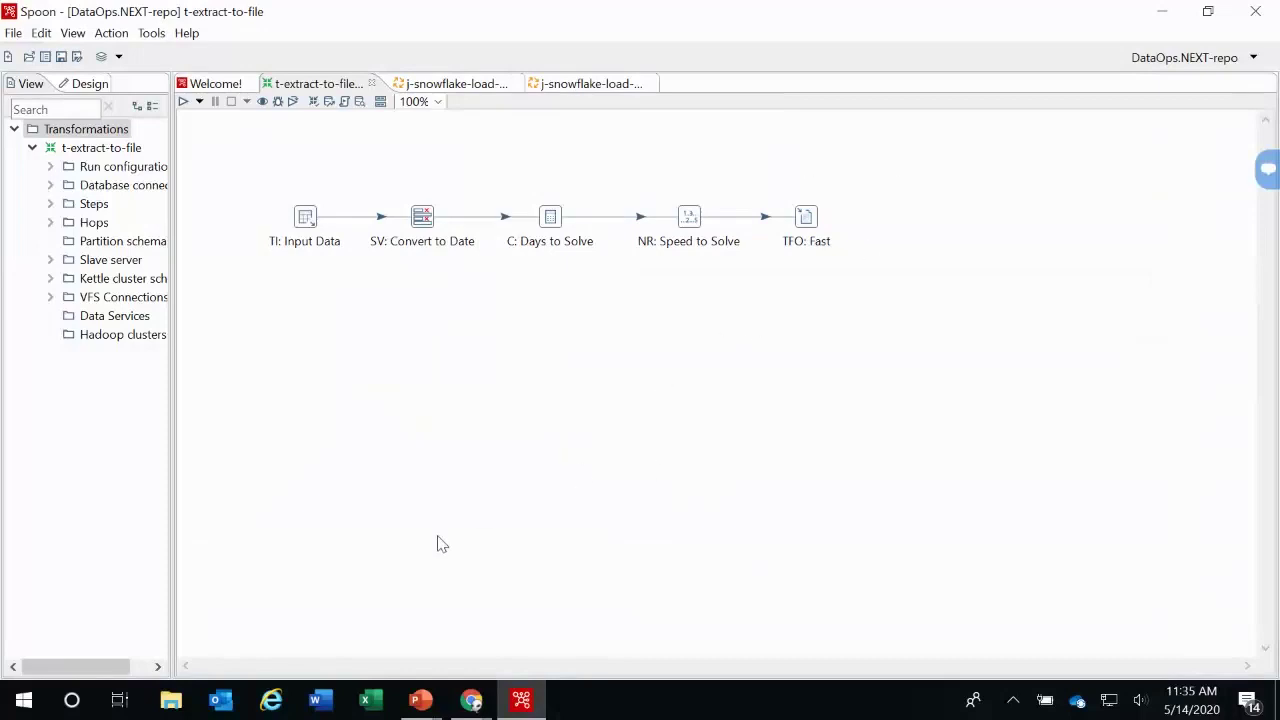
# Step: Switch to the Snowflake console in Chrome and examine the schemas and stages of the PDI_SNF database
pyautogui.moveTo(473, 705)
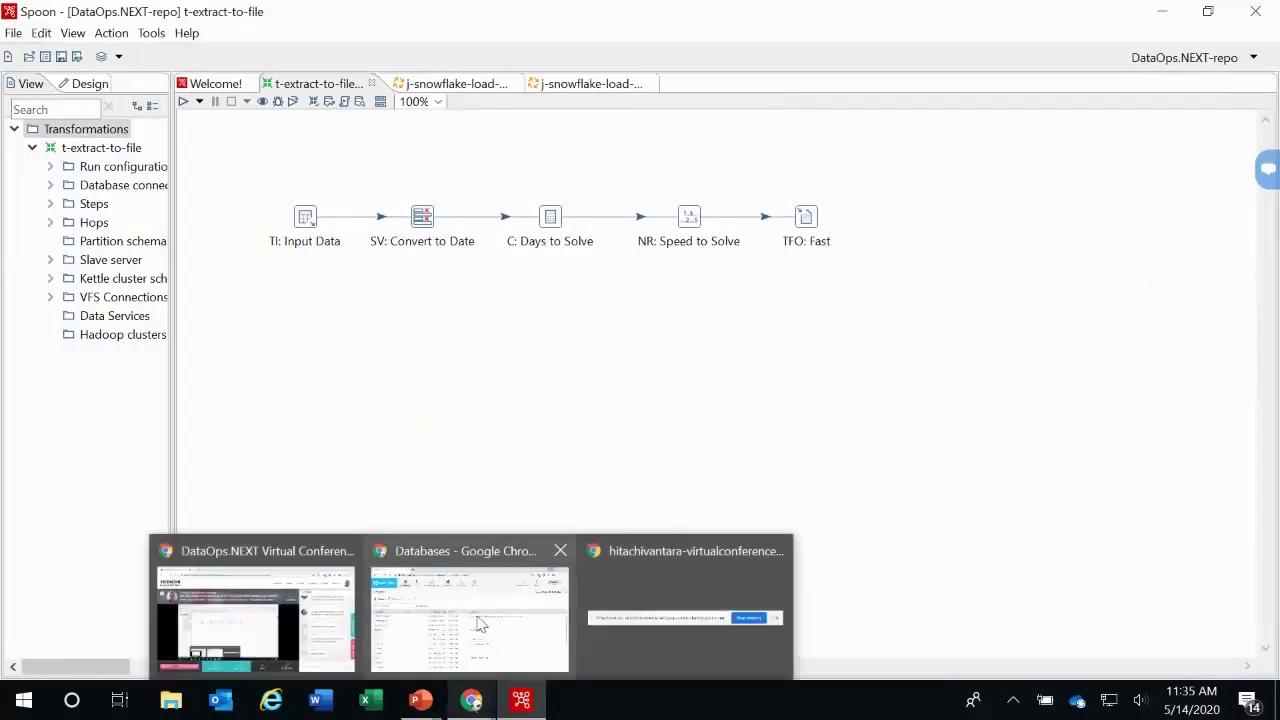
pyautogui.click(480, 624)
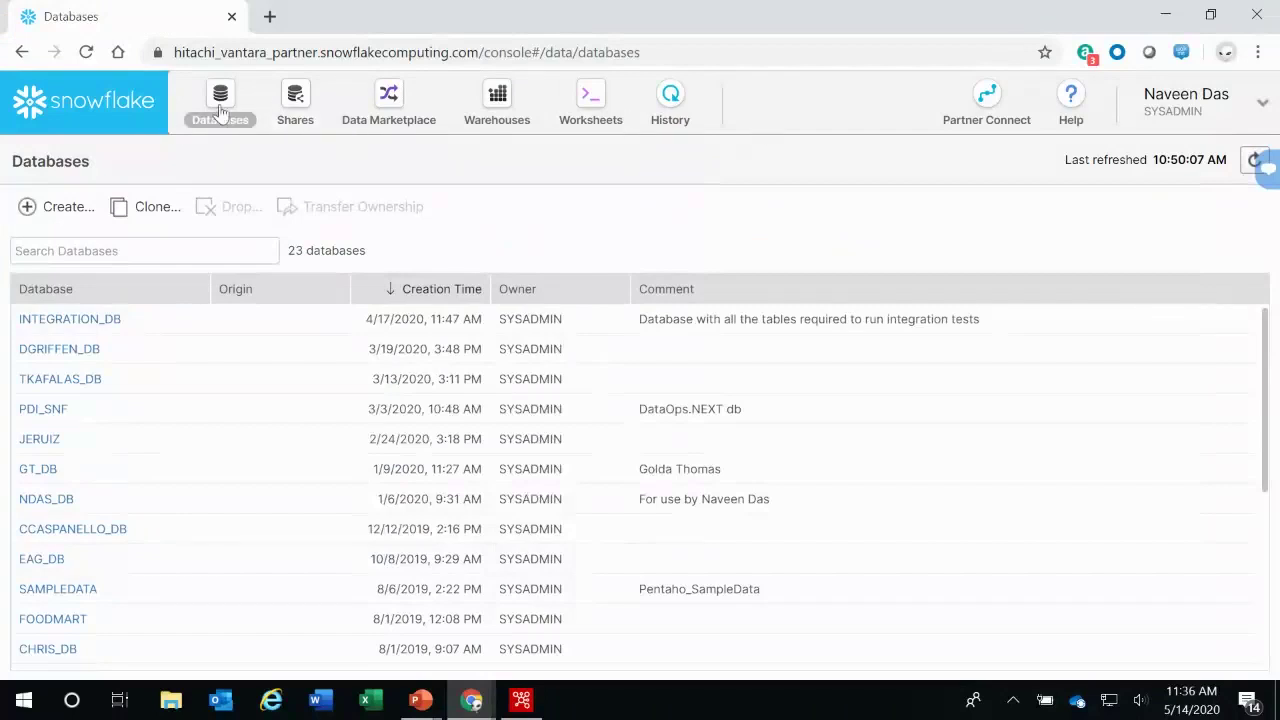
pyautogui.click(55, 410)
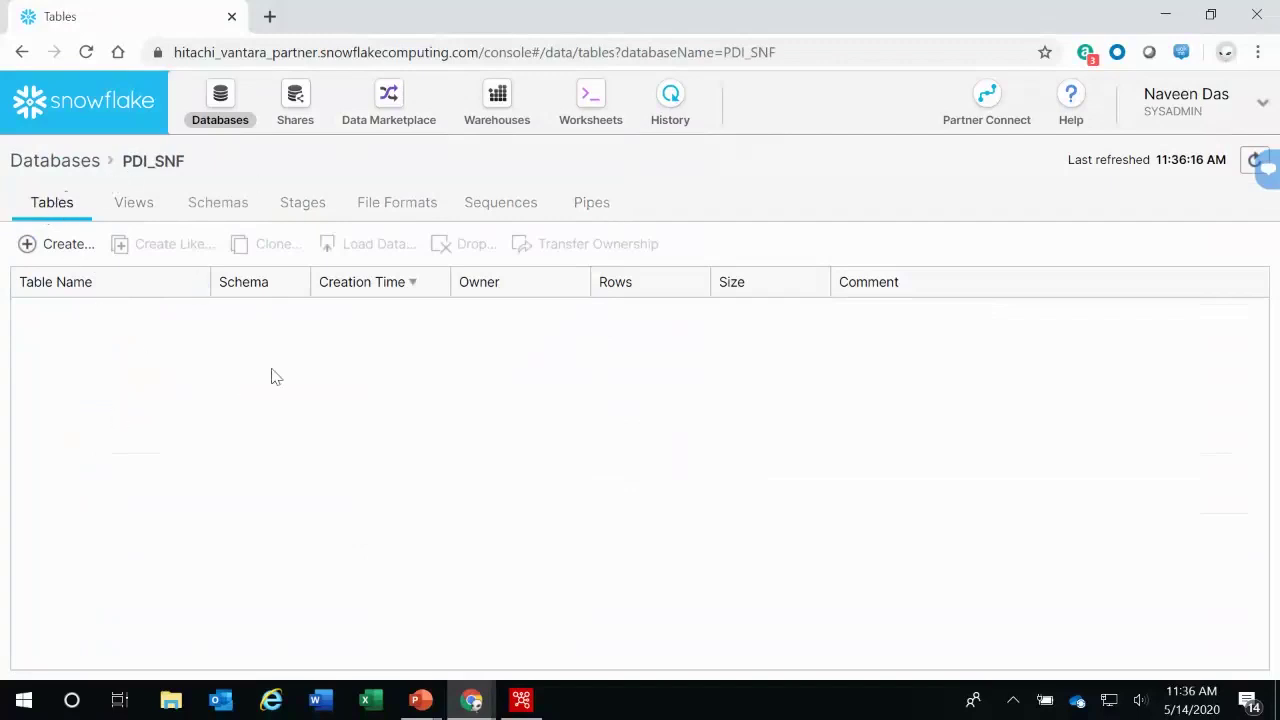
pyautogui.click(217, 204)
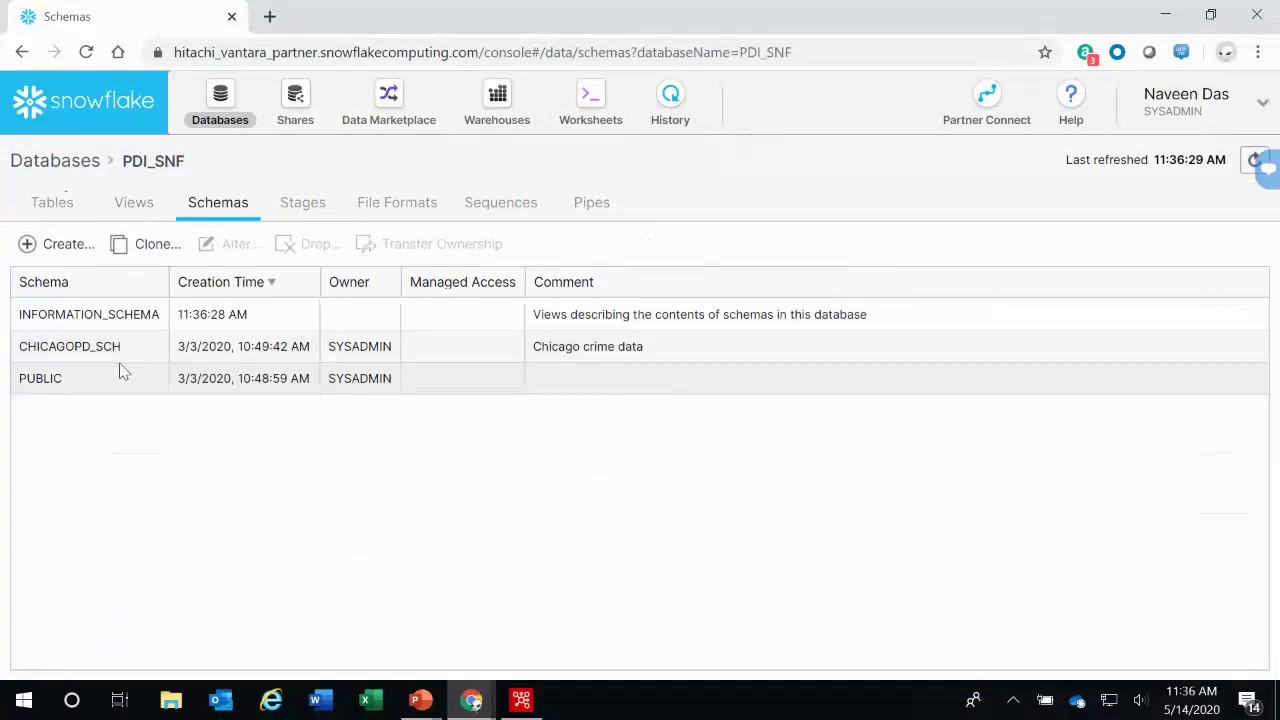
pyautogui.click(131, 346)
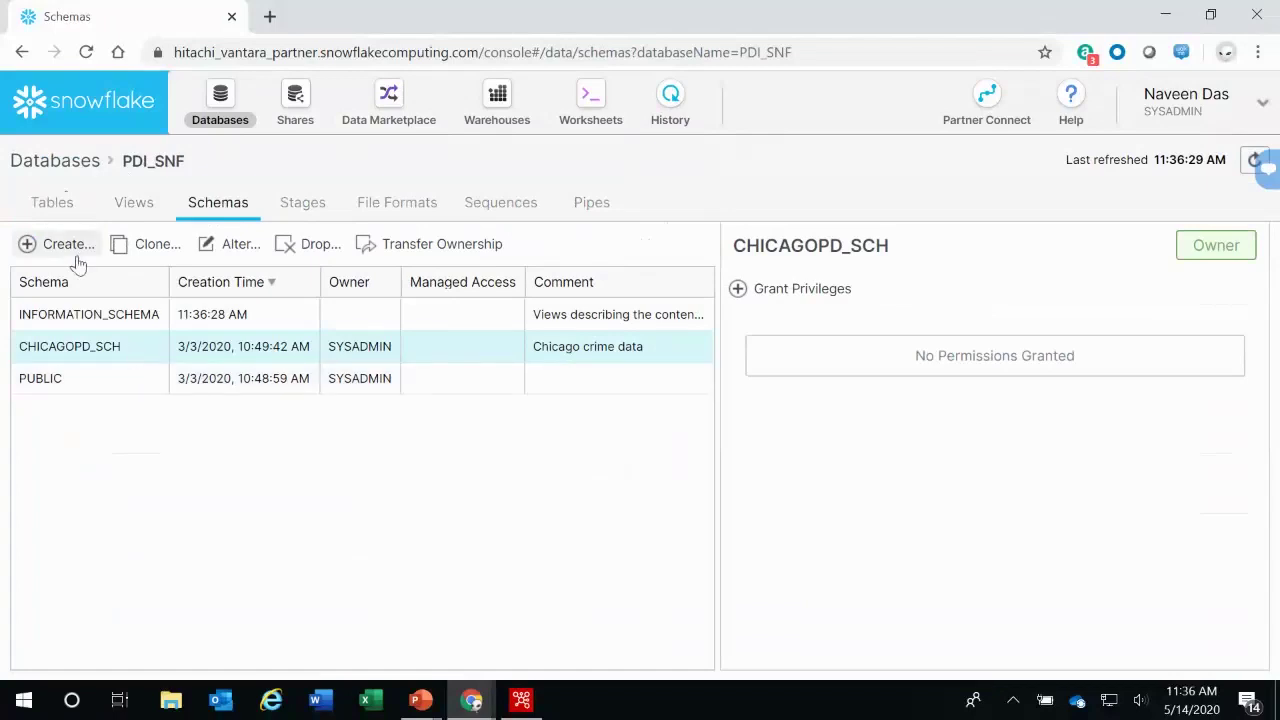
pyautogui.click(314, 210)
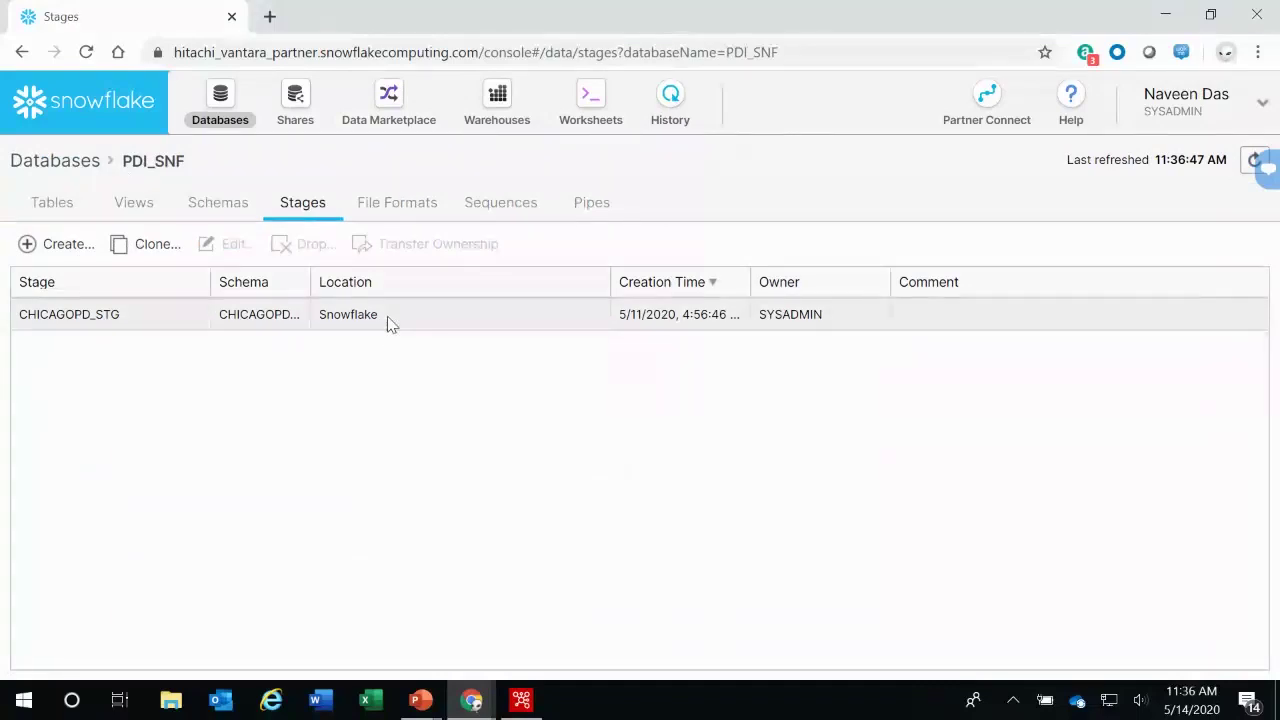
# Step: View the storage location options offered for a new stage in PDI_SNF without creating one
pyautogui.click(63, 246)
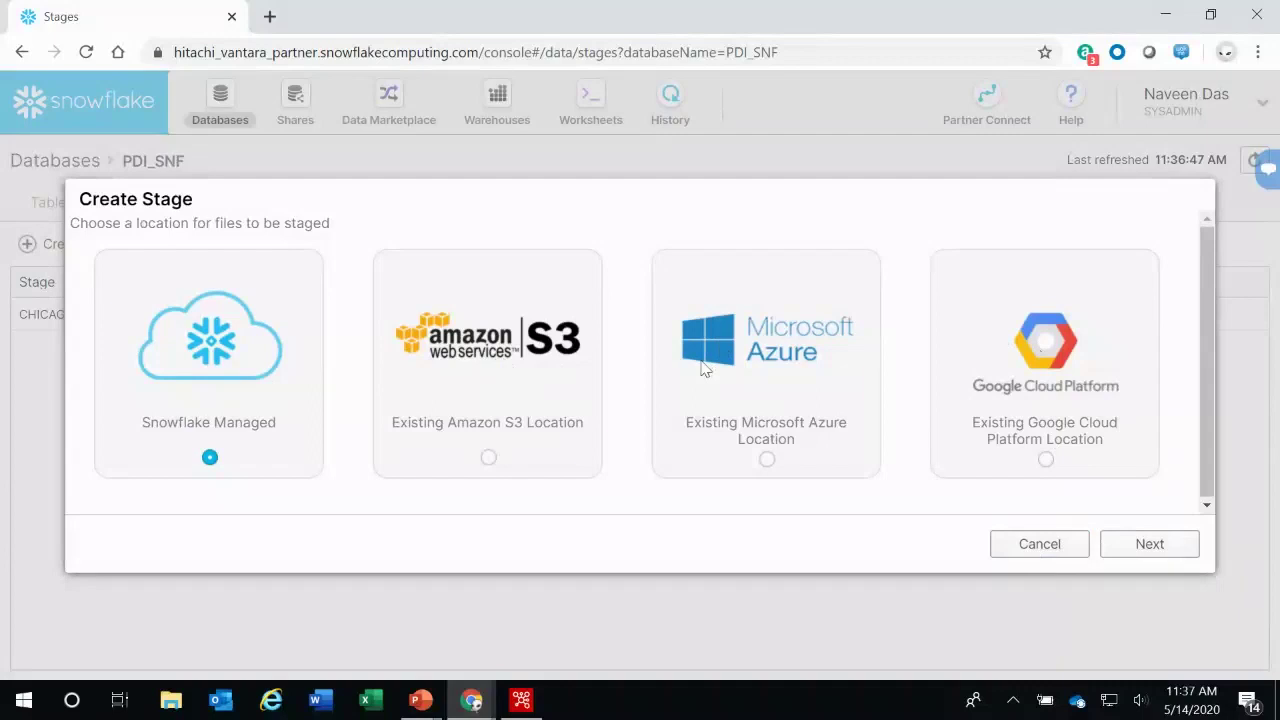
pyautogui.click(1032, 556)
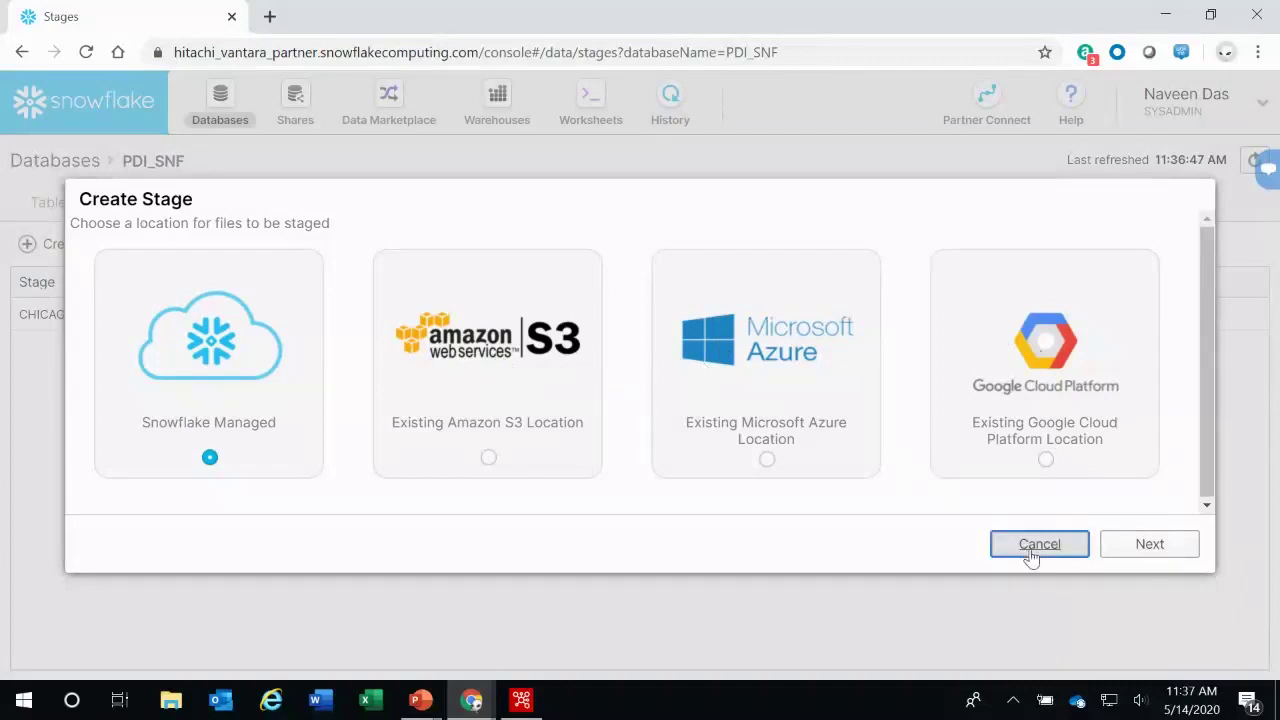
pyautogui.click(1032, 556)
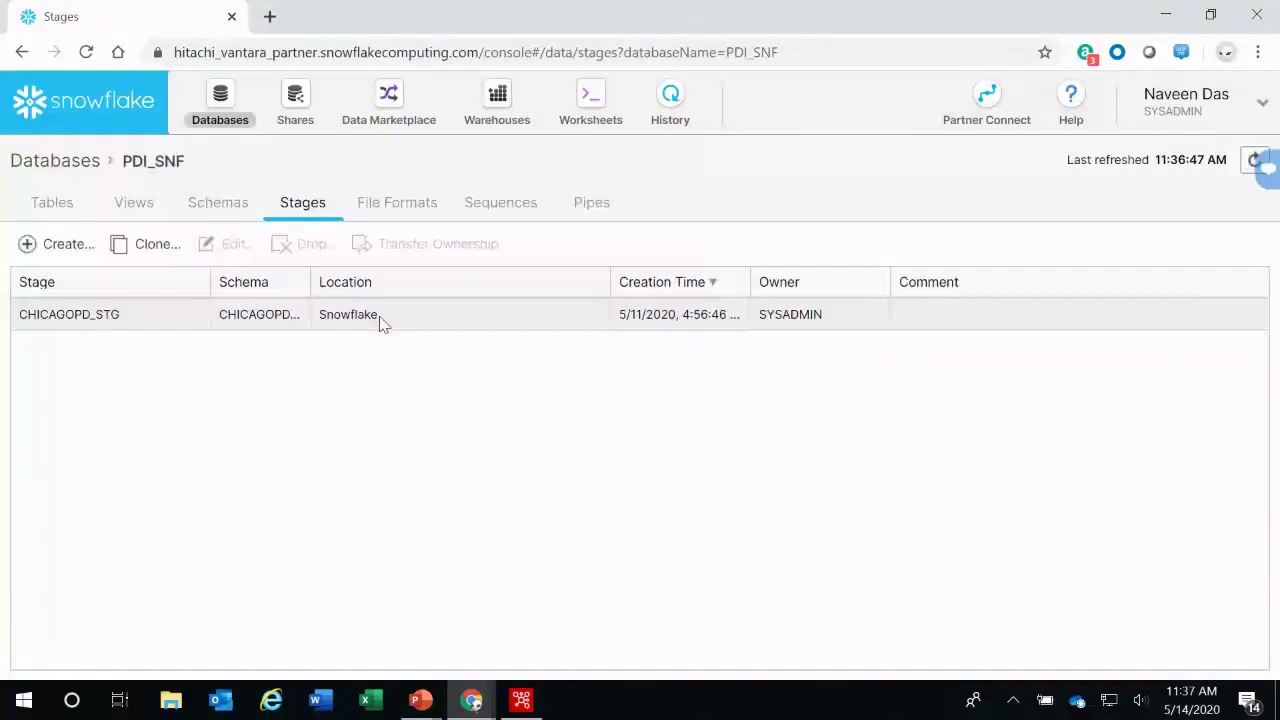
# Step: Look over the Snowflake warehouses and run the CRIME_STATS row-count query in the DataOpsNEXT worksheet
pyautogui.click(498, 100)
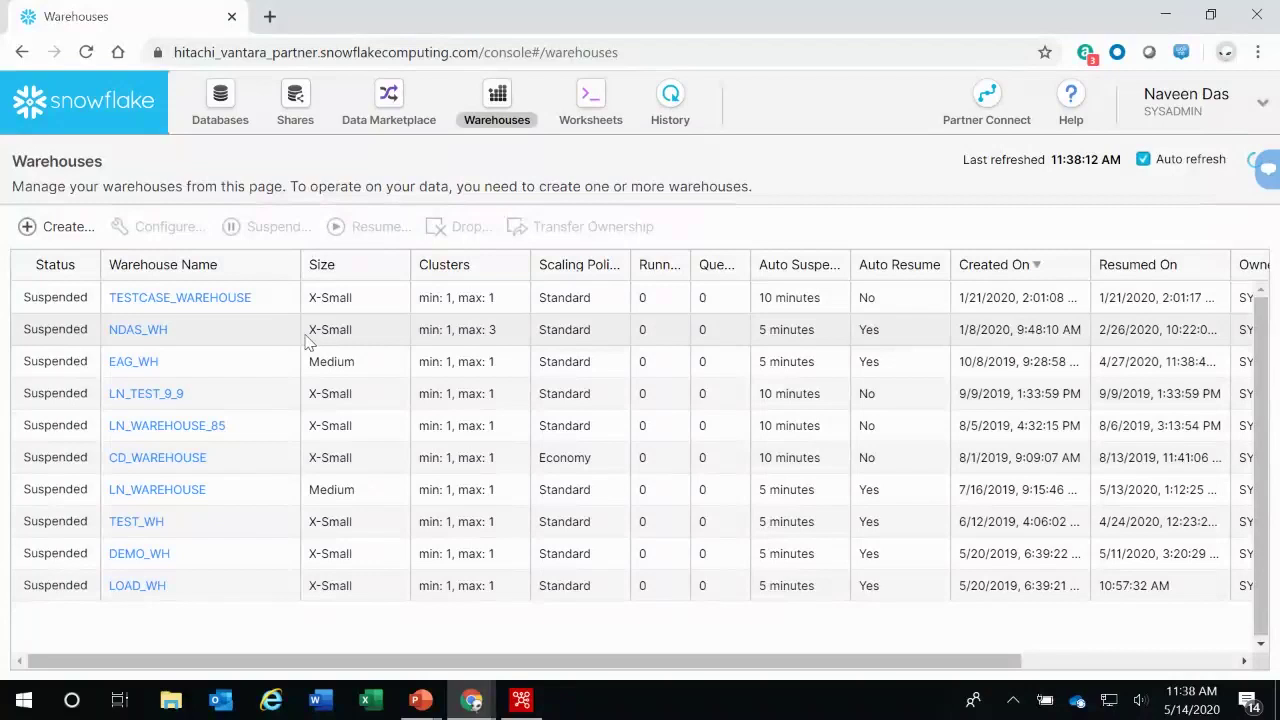
pyautogui.moveTo(521, 703)
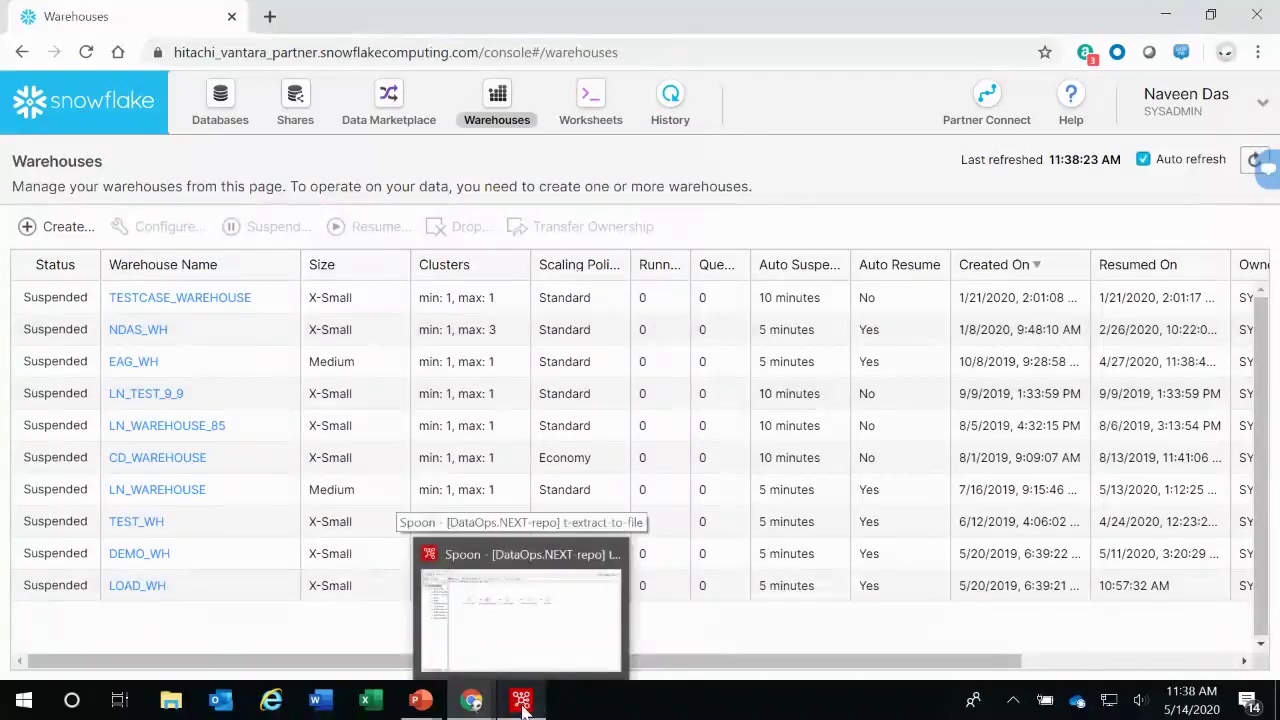
pyautogui.click(592, 100)
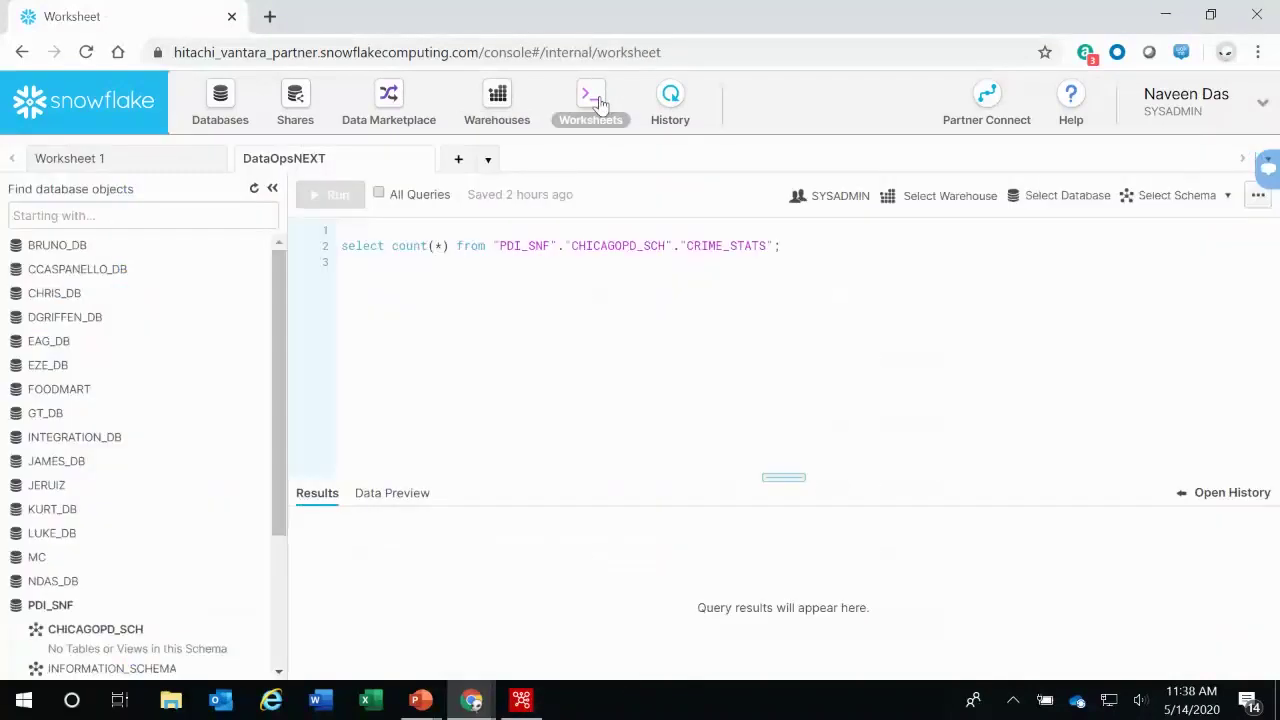
pyautogui.click(565, 246)
pyautogui.hotkey('shift', 'Home')
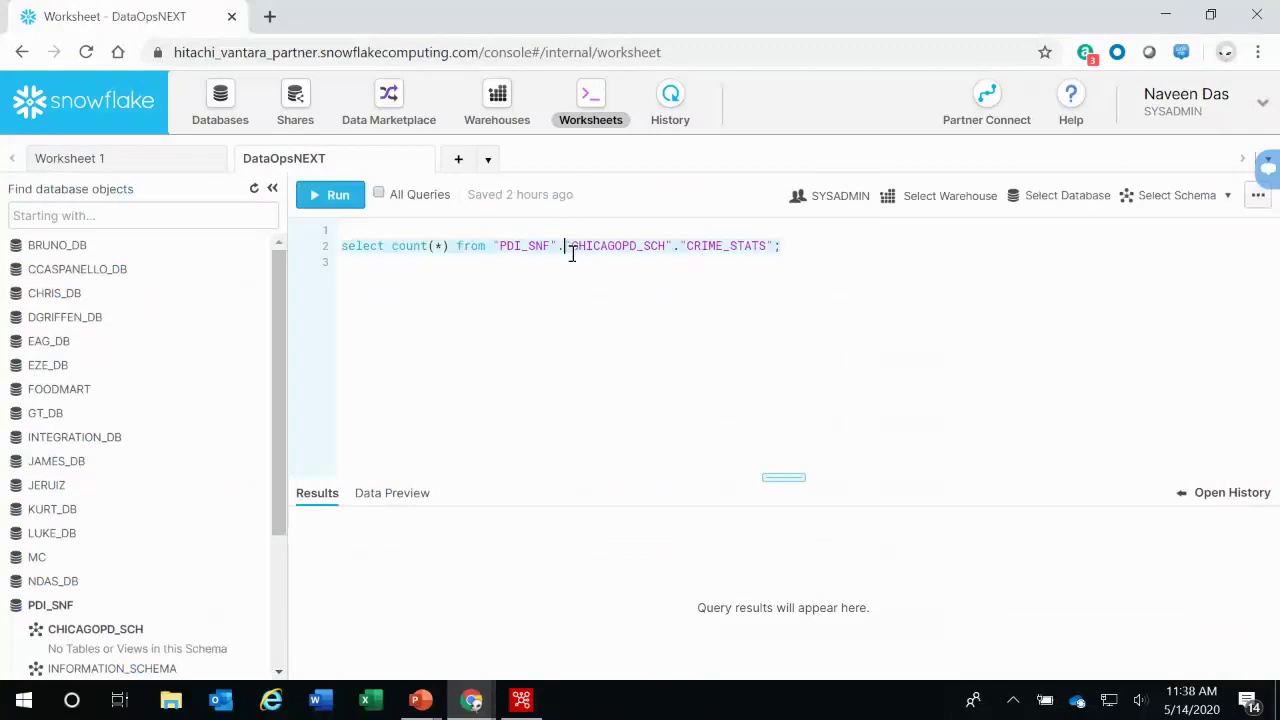
pyautogui.hotkey('ctrl', 'Return')
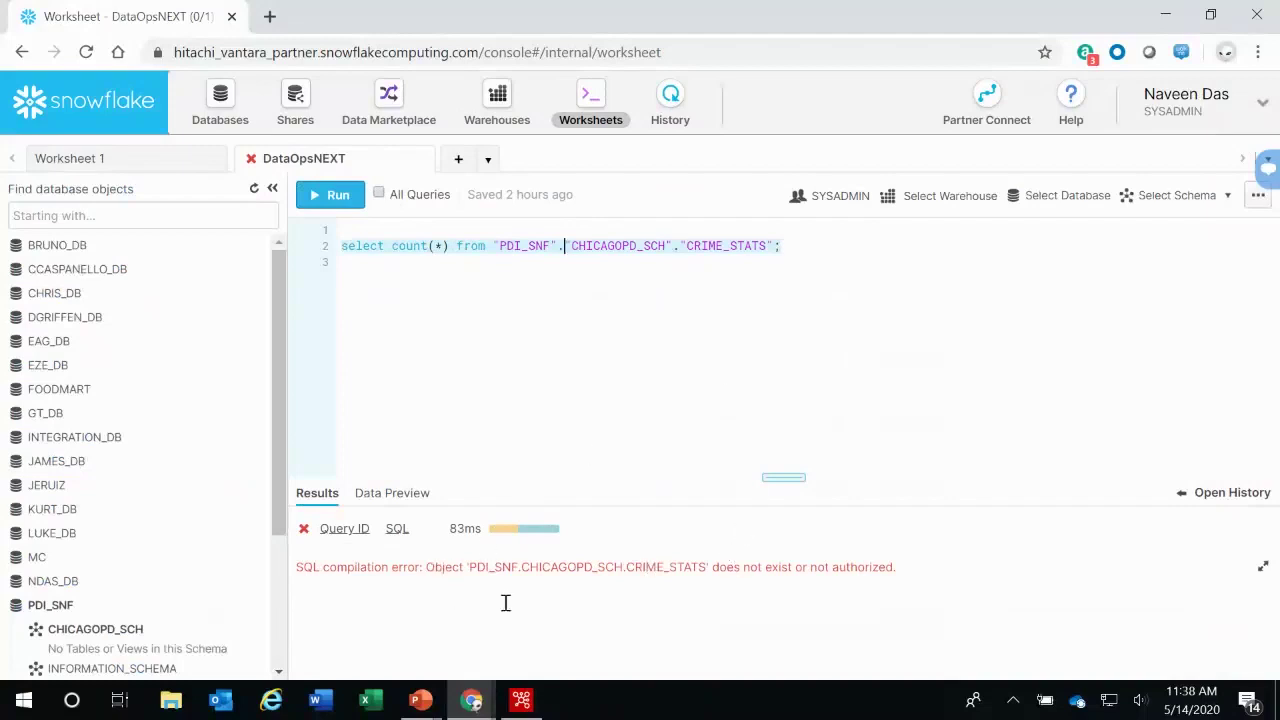
# Step: Switch to Spoon, show the j-snowflake-load-main job and inspect the new VFS connection form without creating a connection
pyautogui.click(521, 700)
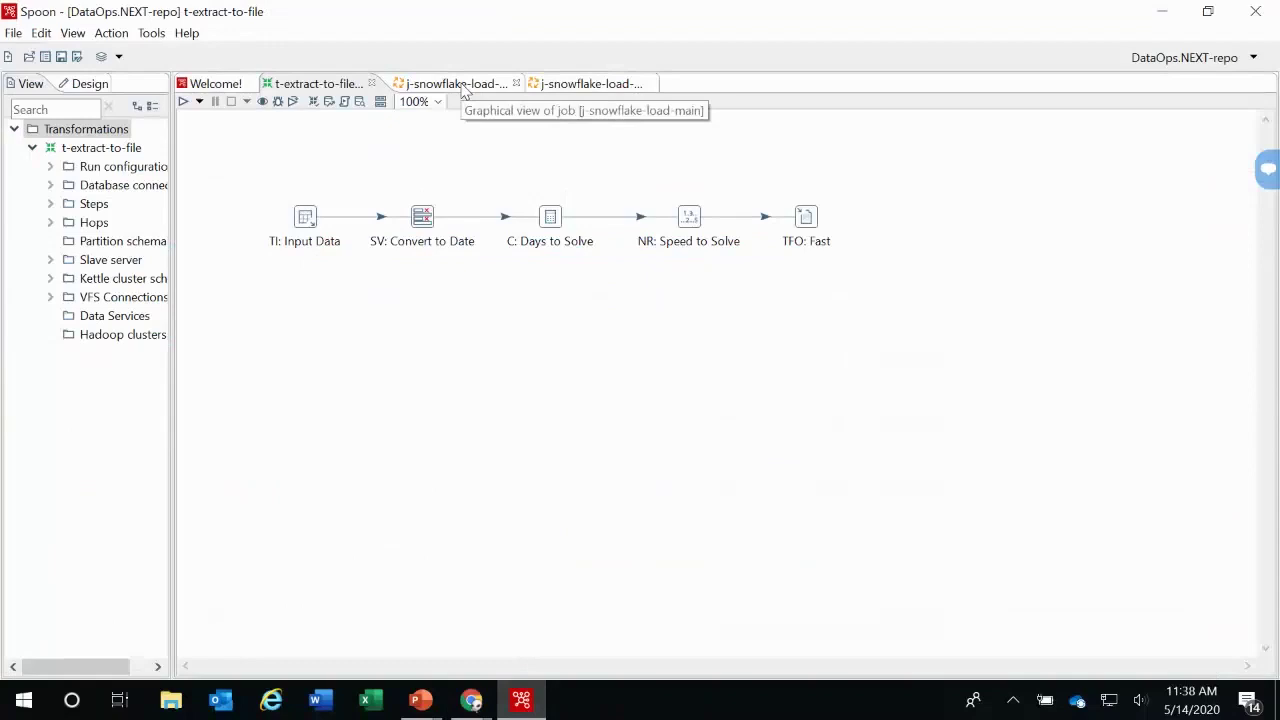
pyautogui.click(463, 85)
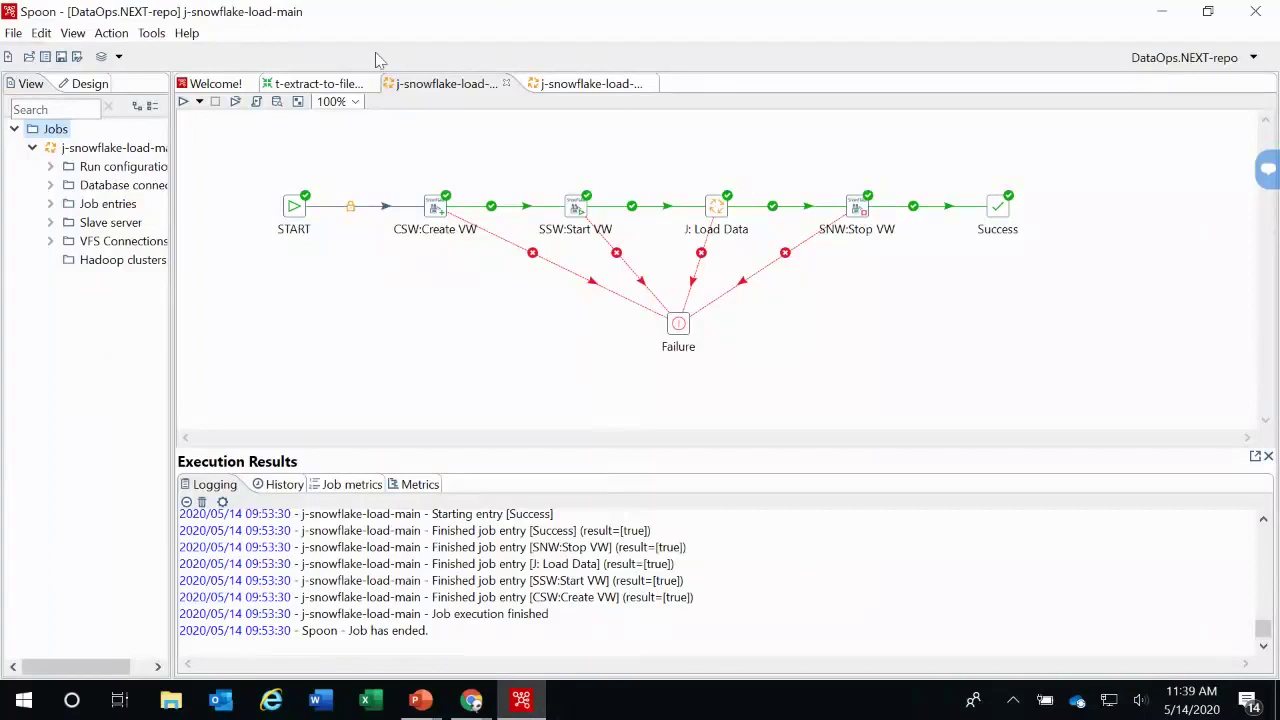
pyautogui.click(51, 242)
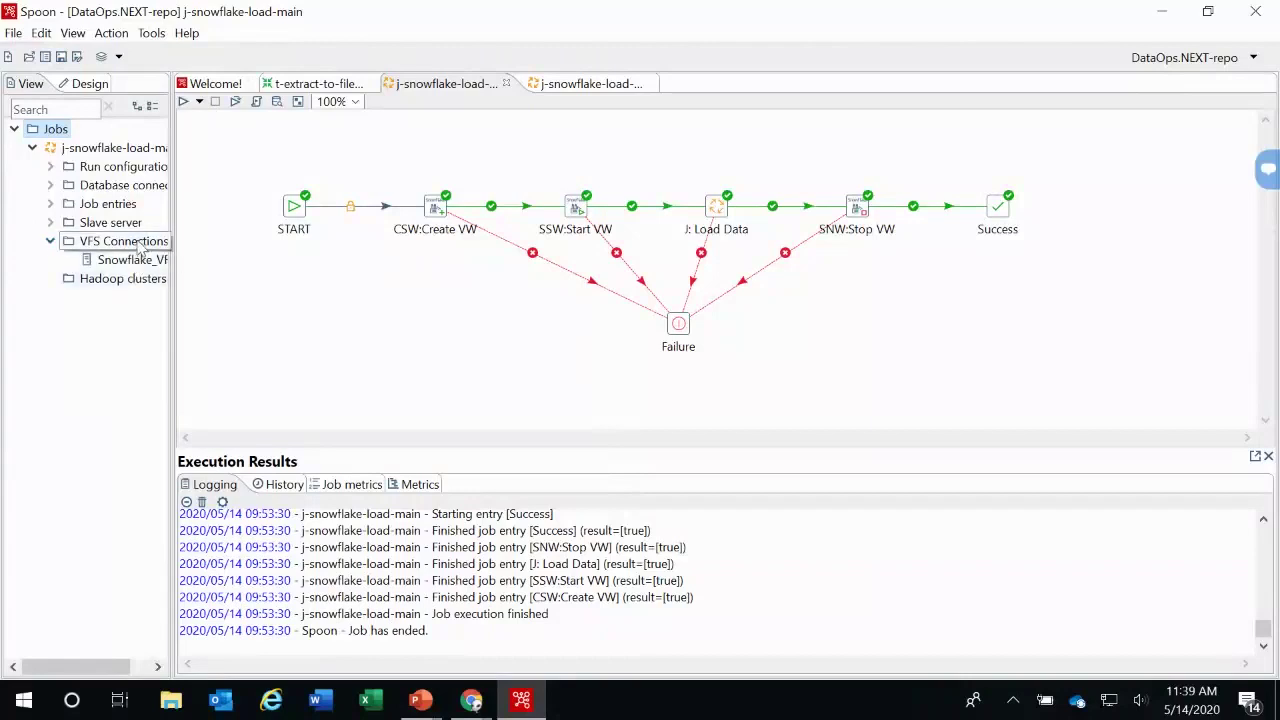
pyautogui.rightClick(135, 248)
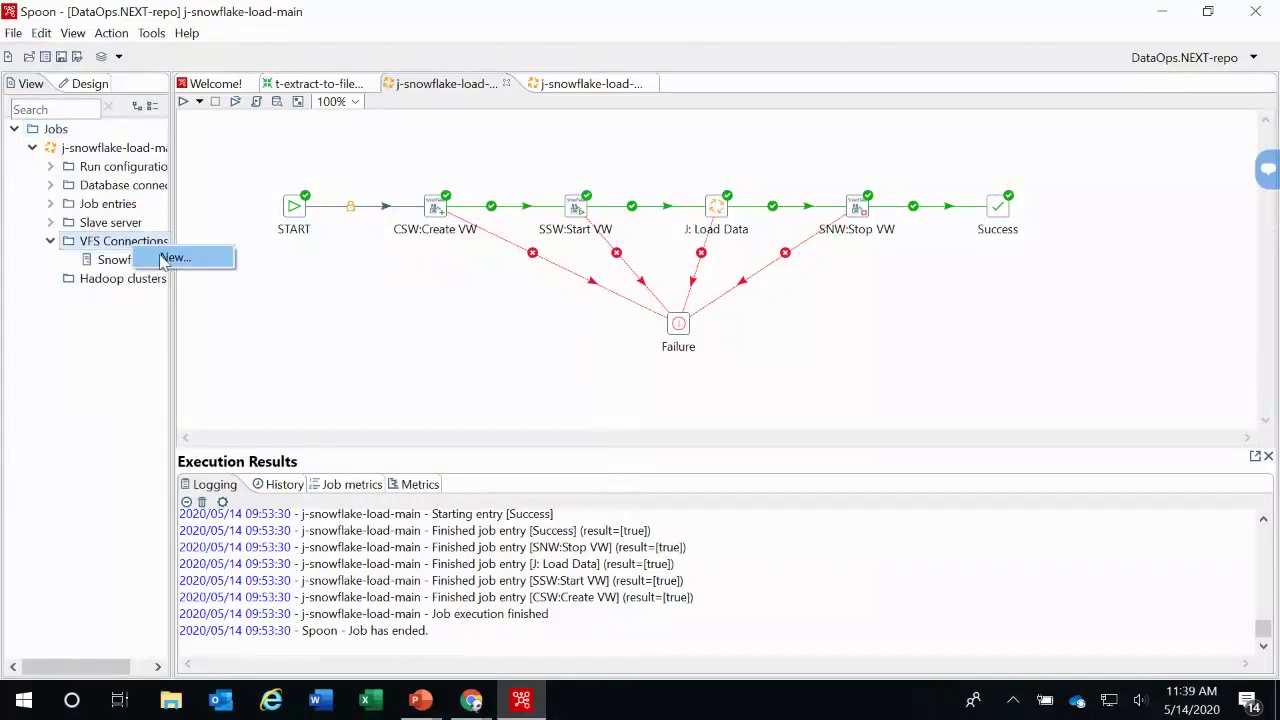
pyautogui.click(168, 258)
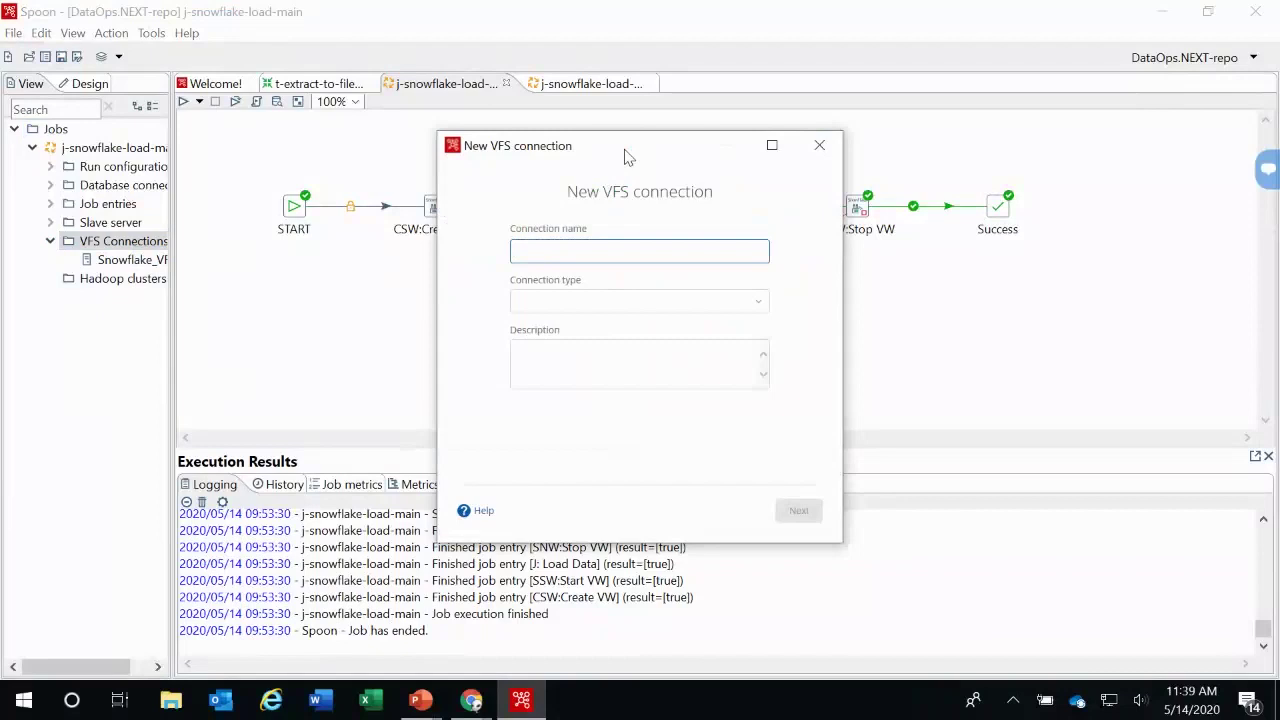
pyautogui.click(821, 147)
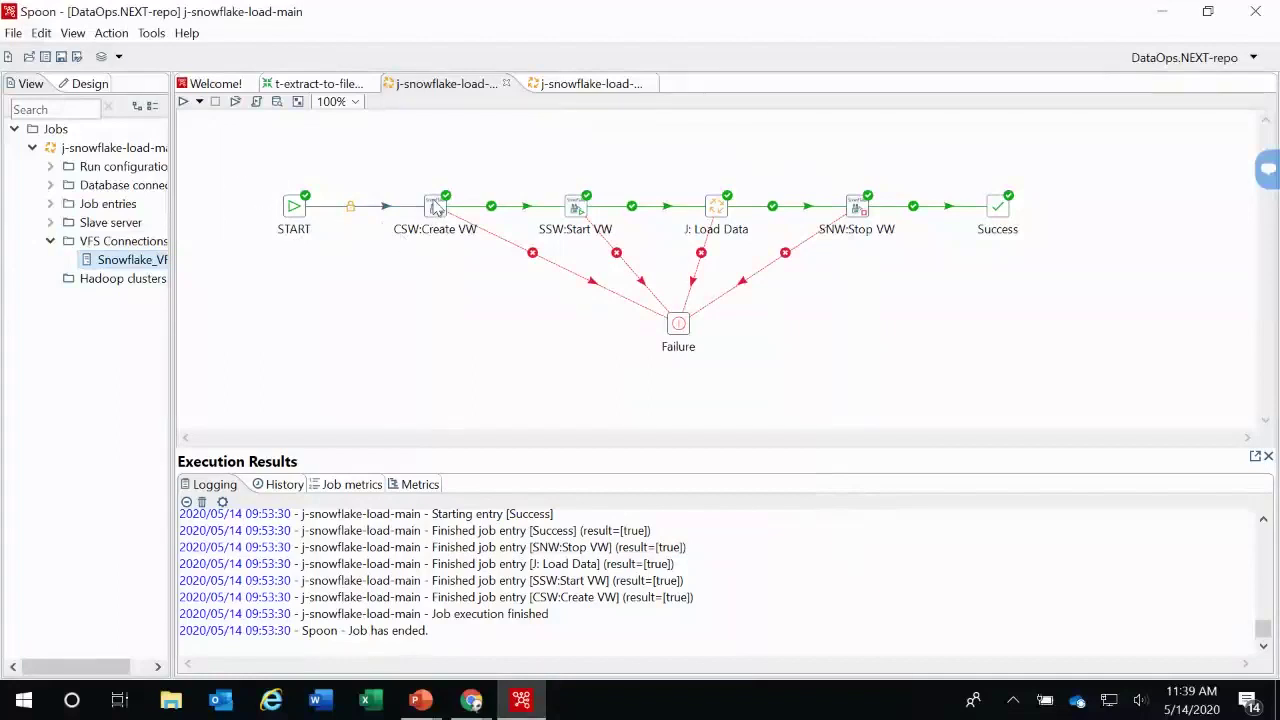
# Step: Set the warehouse size to Medium in the CSW:Create VW job entry and apply its settings
pyautogui.moveTo(436, 207)
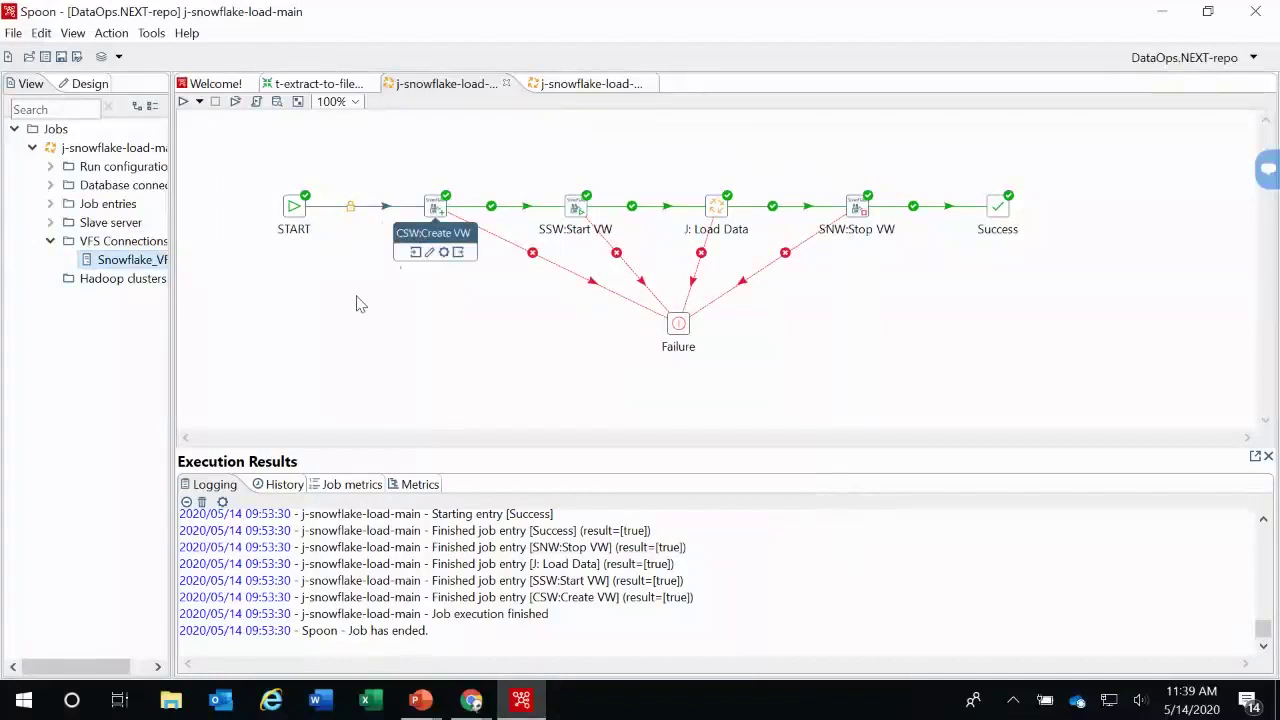
pyautogui.click(436, 207)
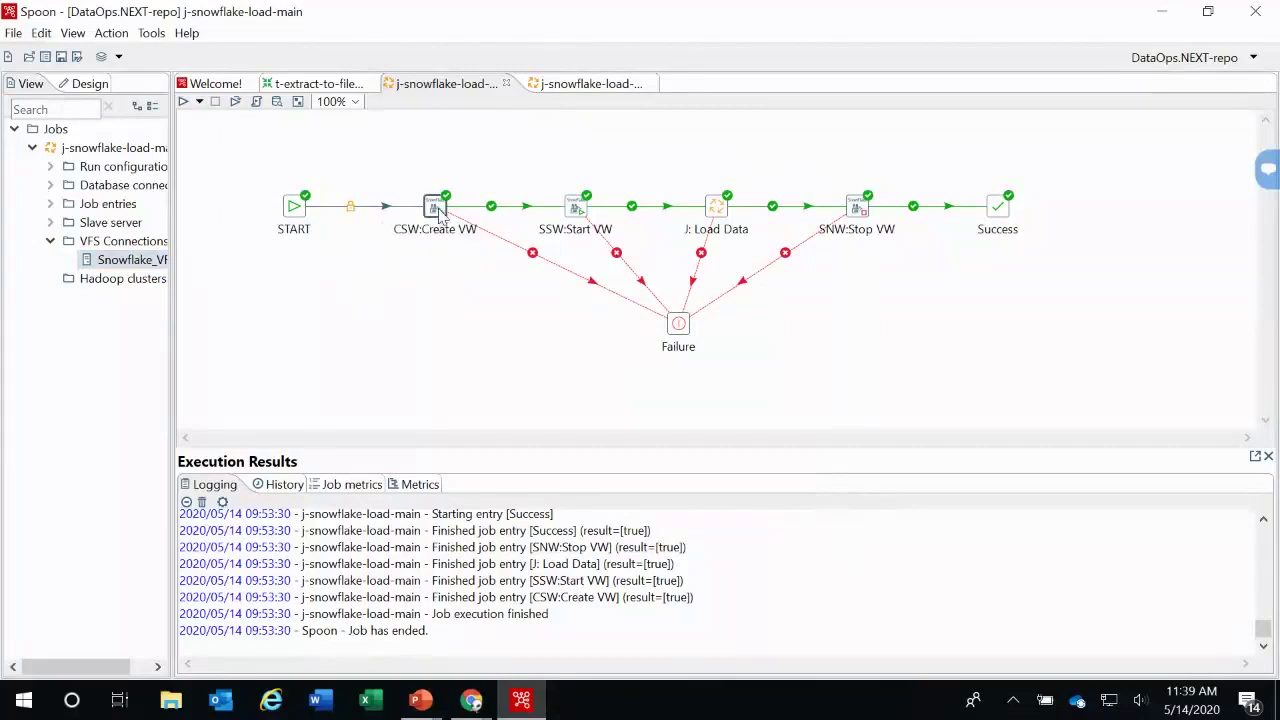
pyautogui.doubleClick(437, 208)
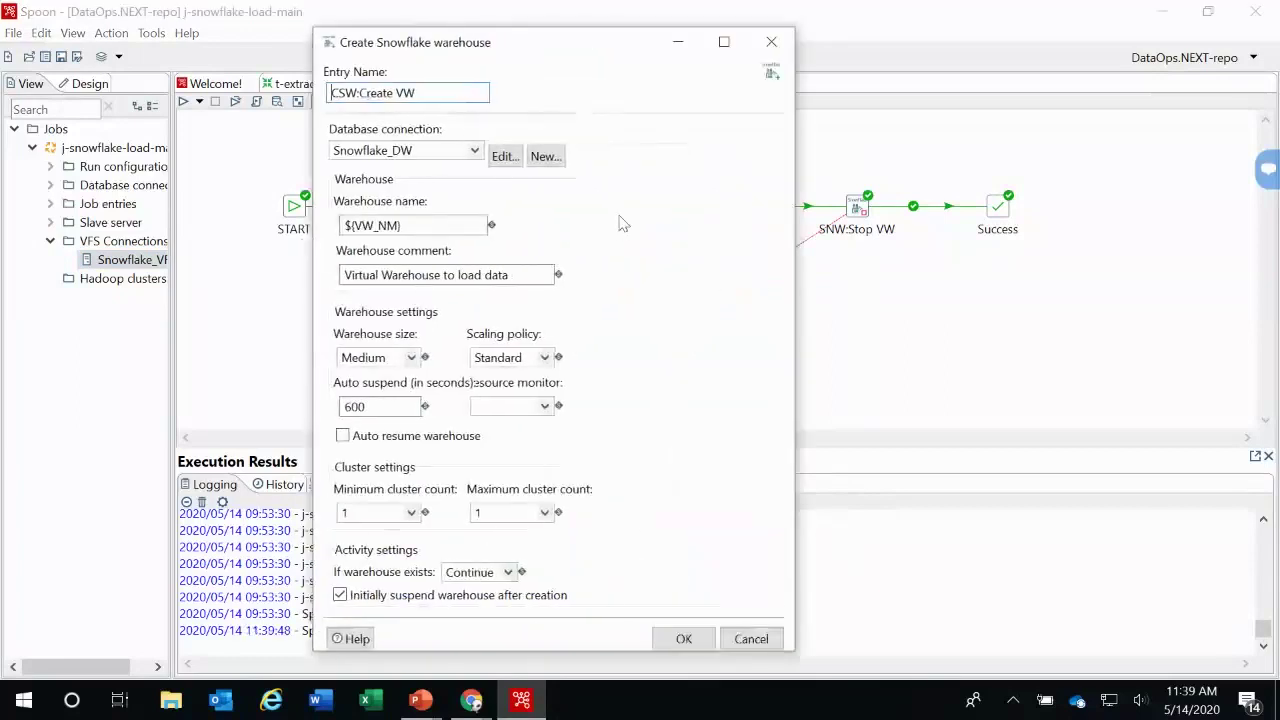
pyautogui.moveTo(428, 232)
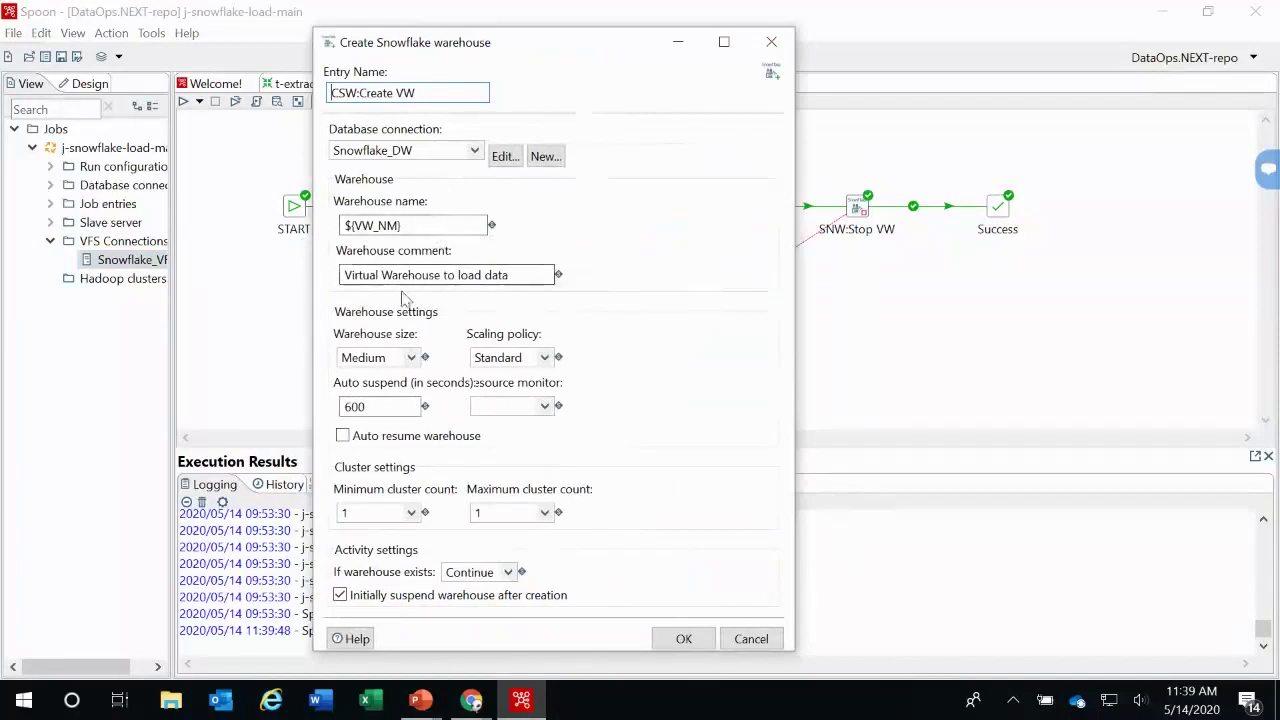
pyautogui.click(411, 358)
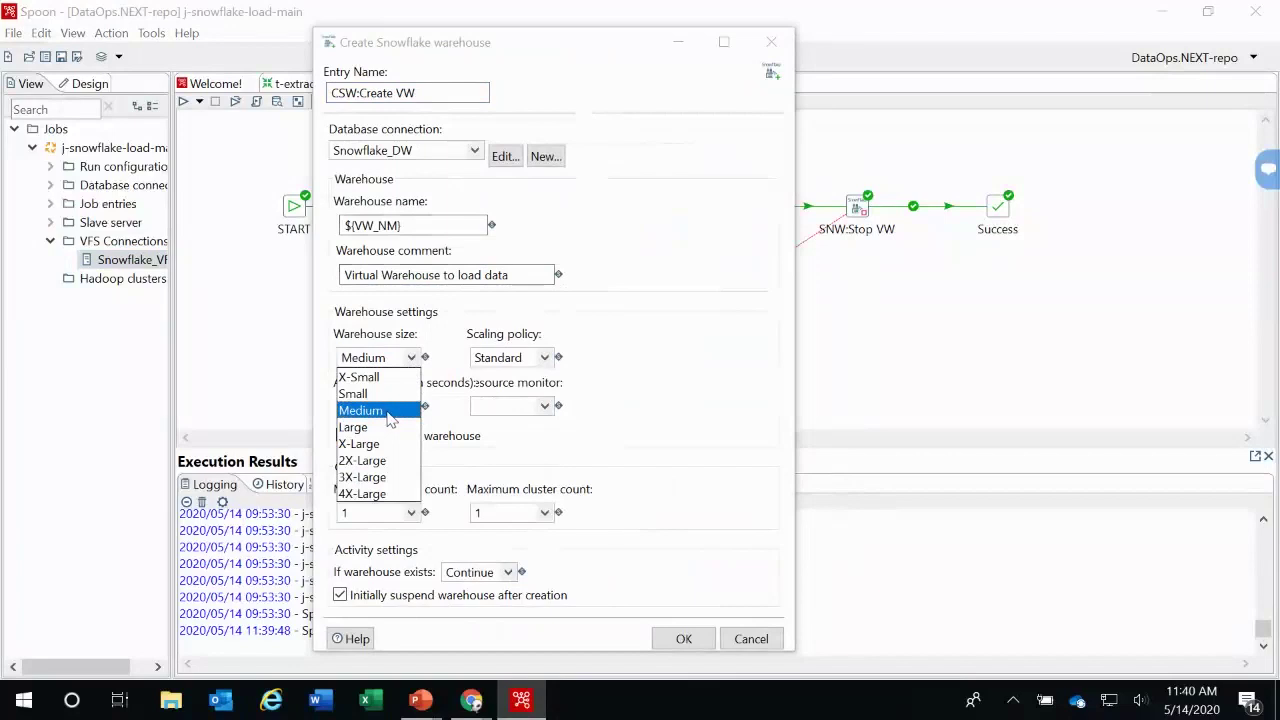
pyautogui.click(390, 393)
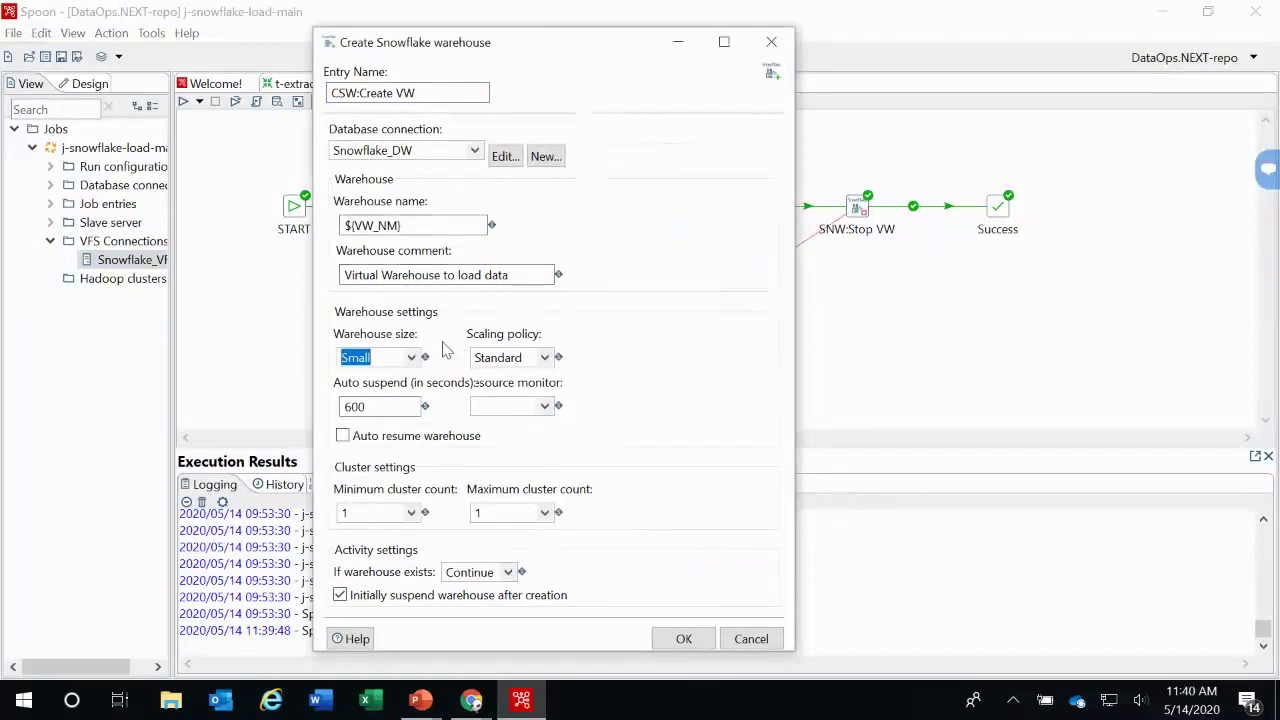
pyautogui.click(419, 358)
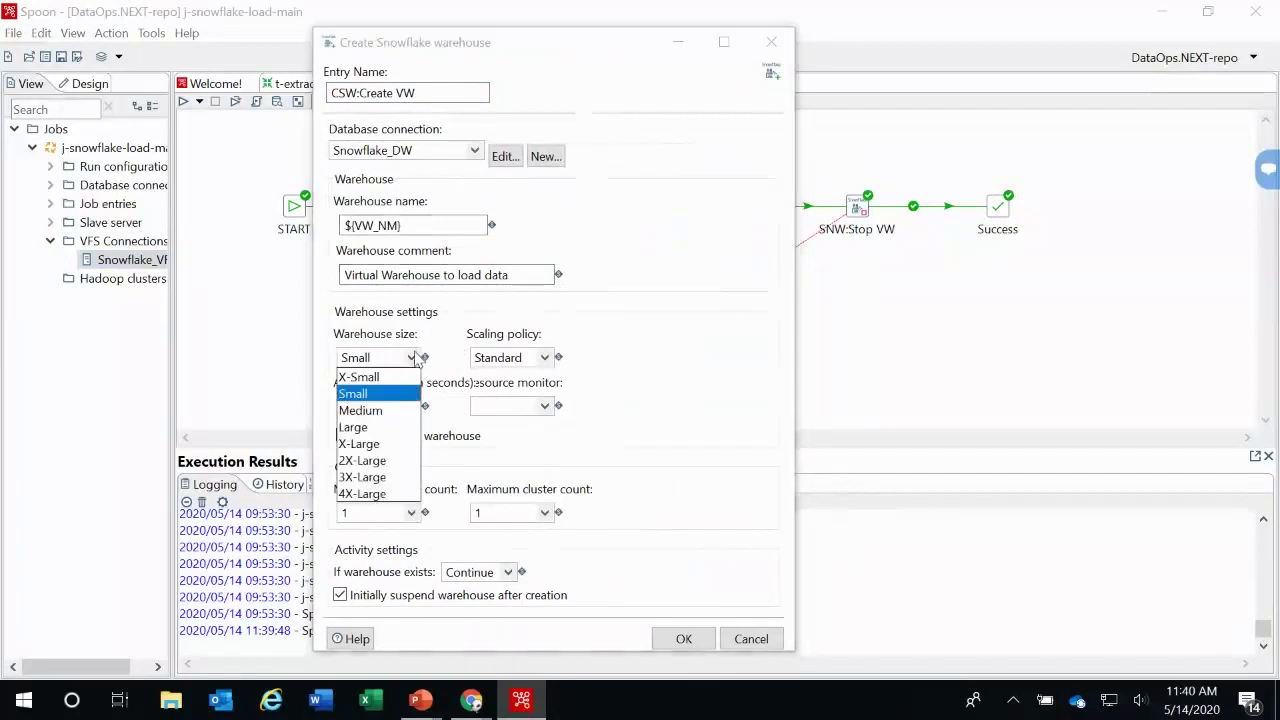
pyautogui.click(382, 409)
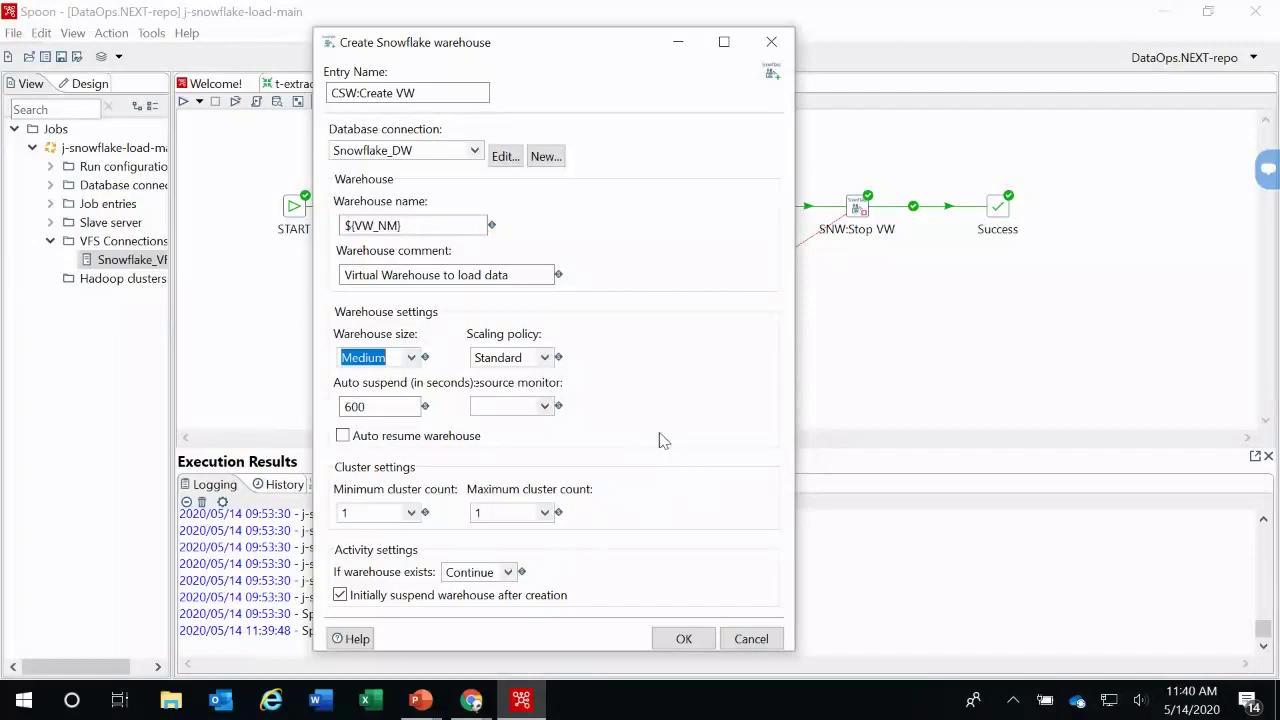
pyautogui.click(684, 639)
# Step: Review the settings of the SSW:Start VW and SNW:Stop VW job entries without changing them
pyautogui.doubleClick(584, 208)
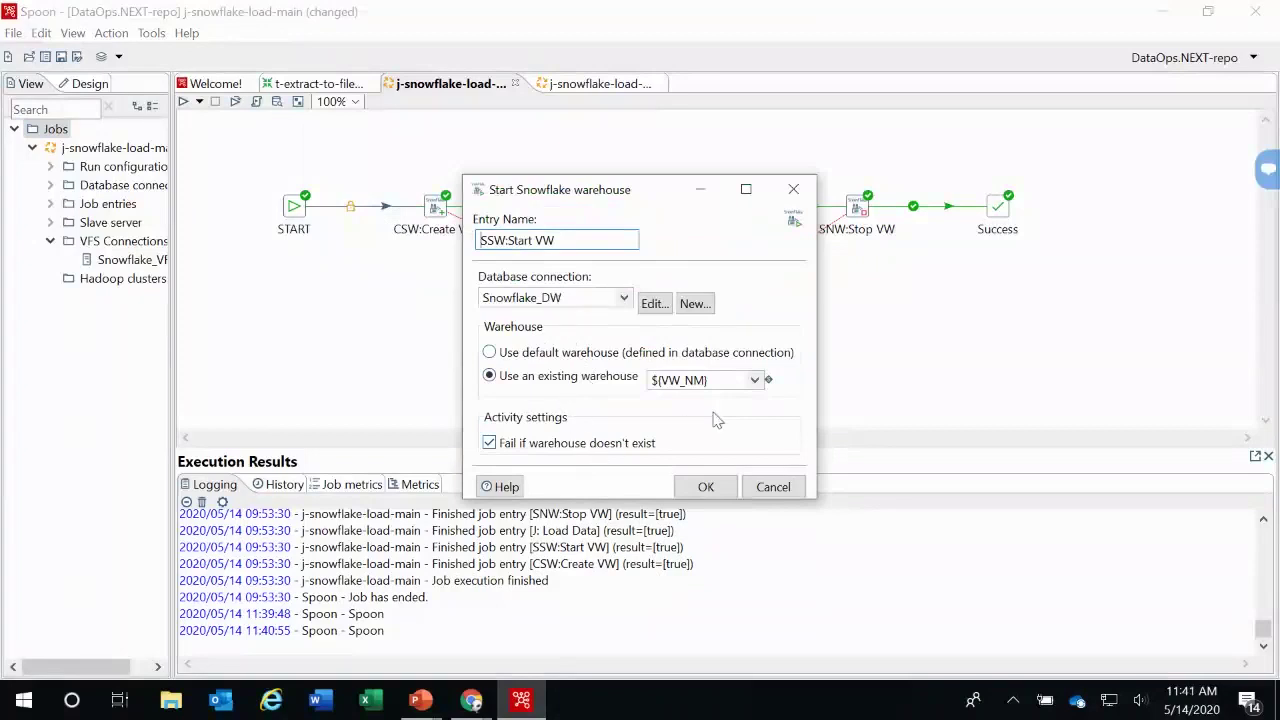
pyautogui.moveTo(723, 383)
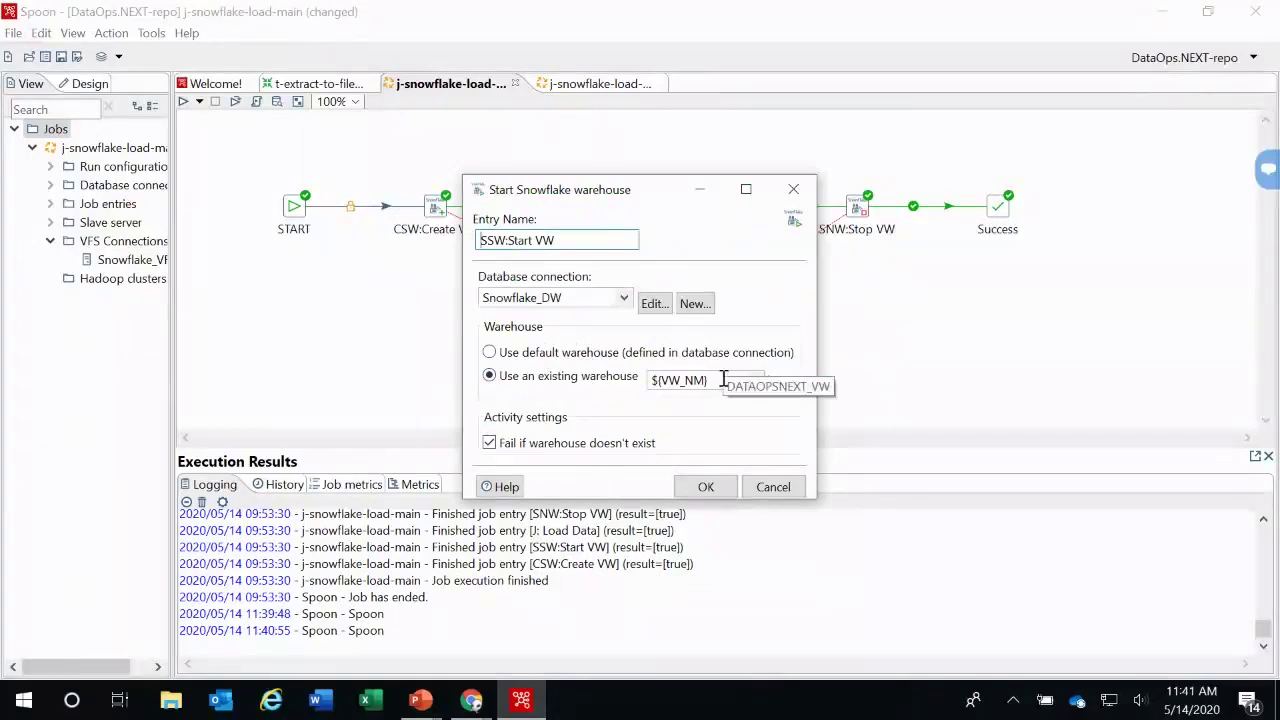
pyautogui.click(773, 487)
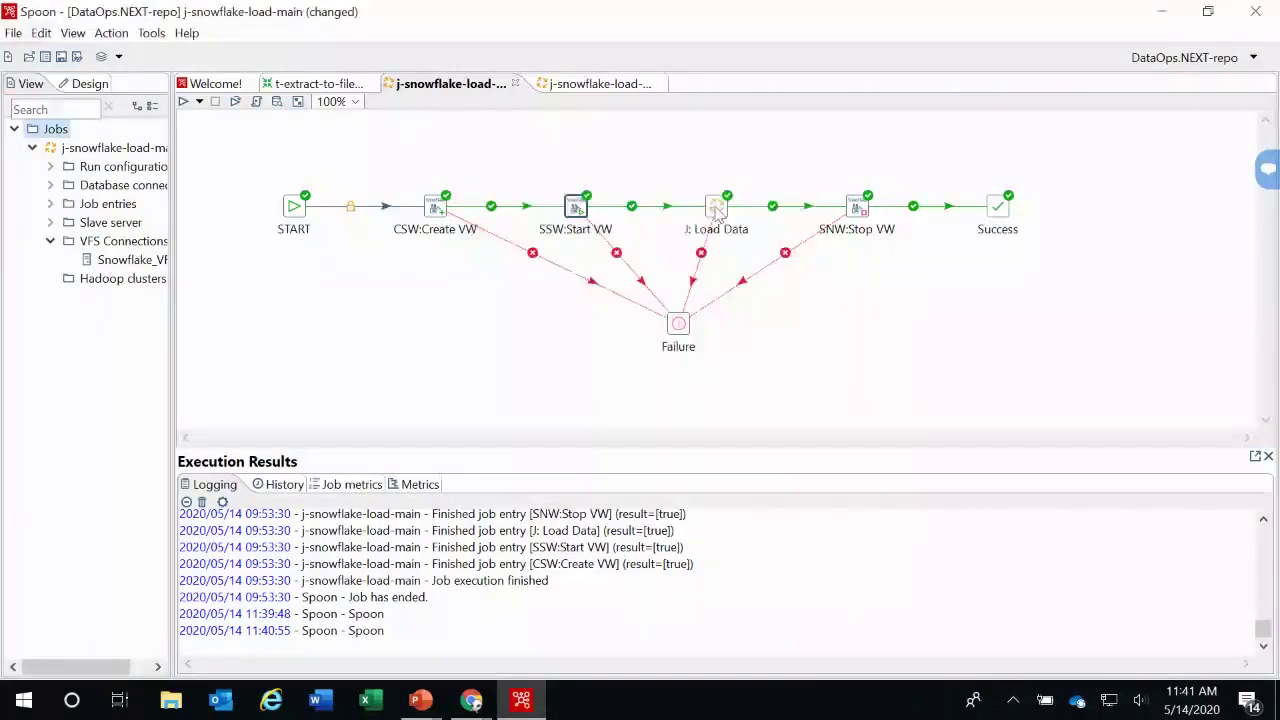
pyautogui.moveTo(716, 210)
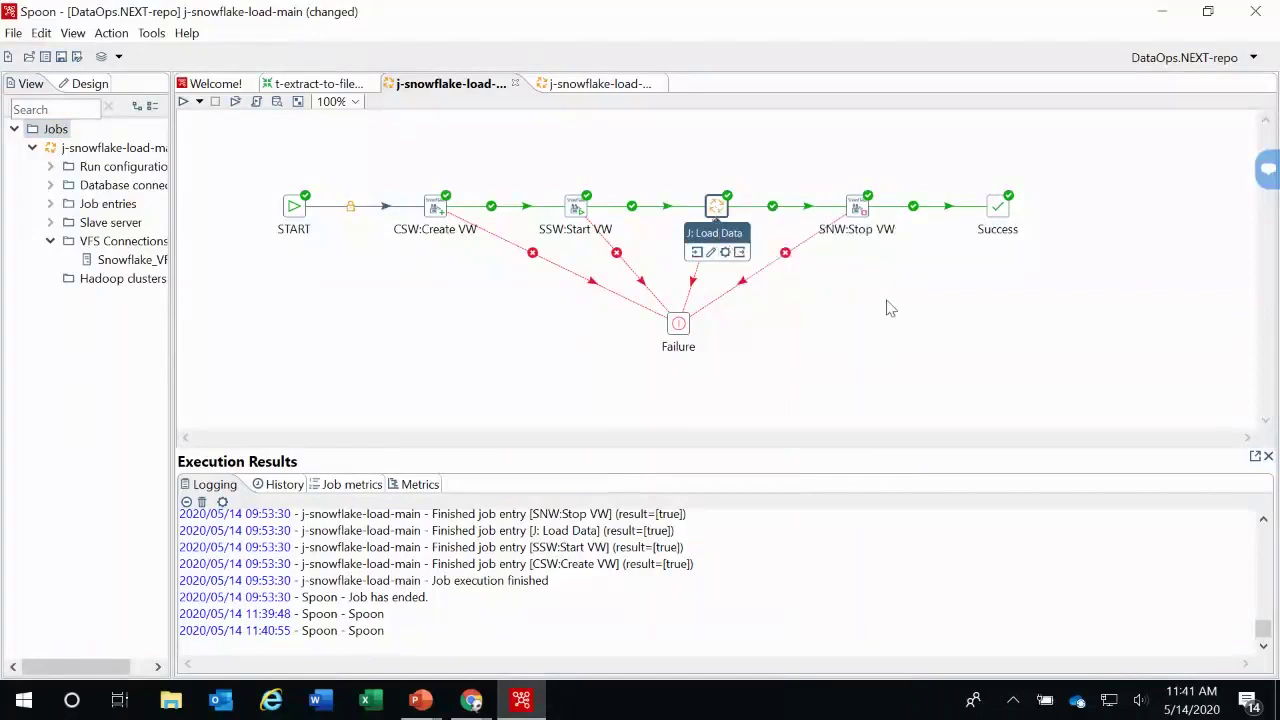
pyautogui.moveTo(860, 210)
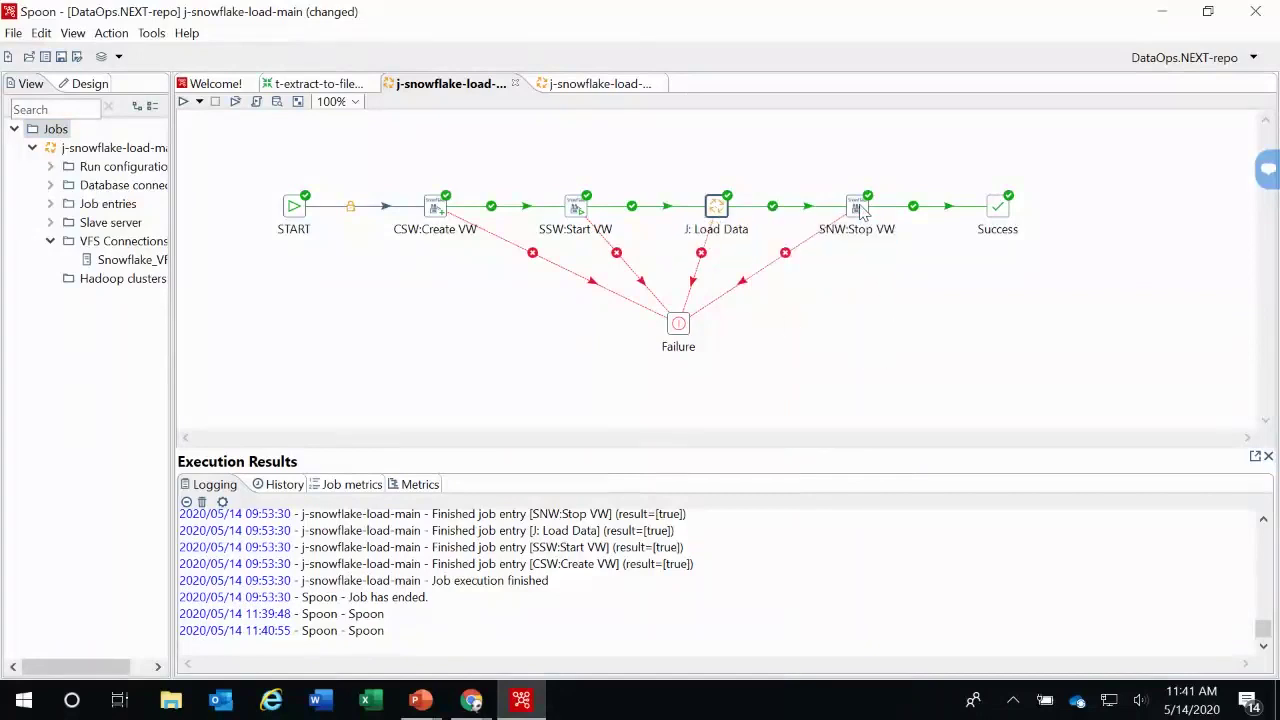
pyautogui.doubleClick(860, 210)
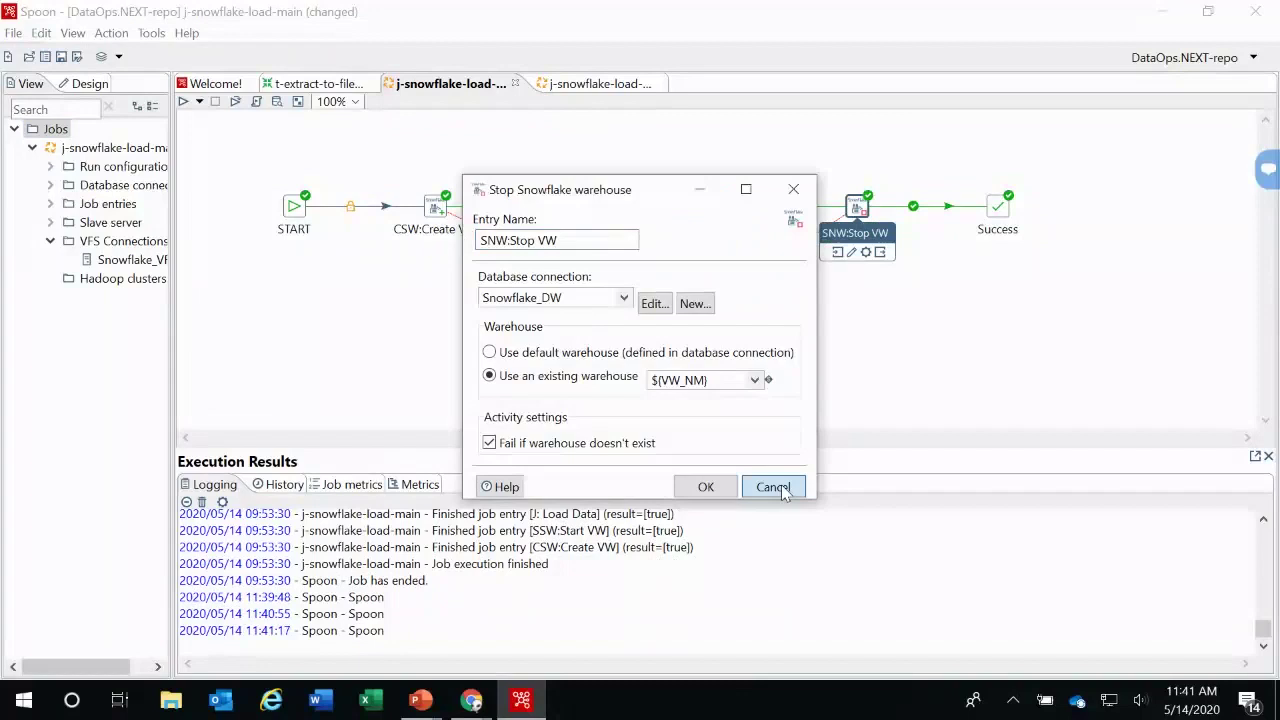
pyautogui.click(773, 487)
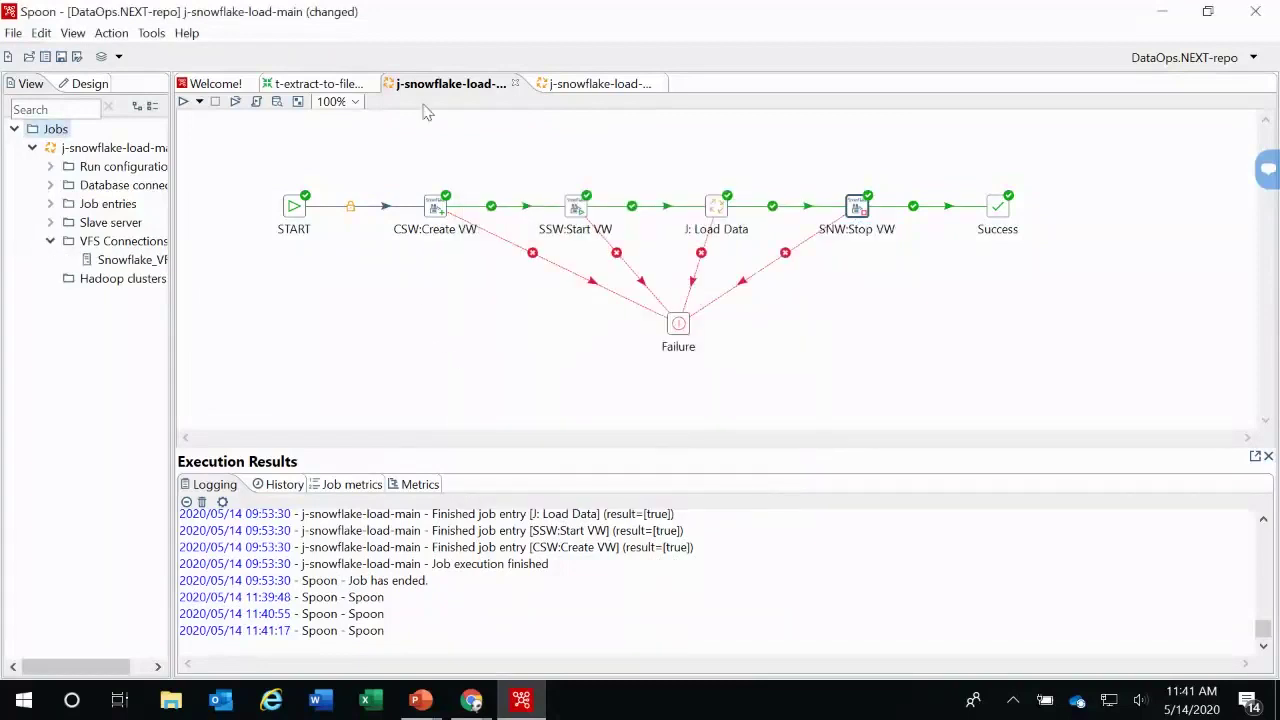
# Step: Save and run the j-snowflake-load-main job with the Pentaho local run configuration and Basic log level
pyautogui.click(185, 103)
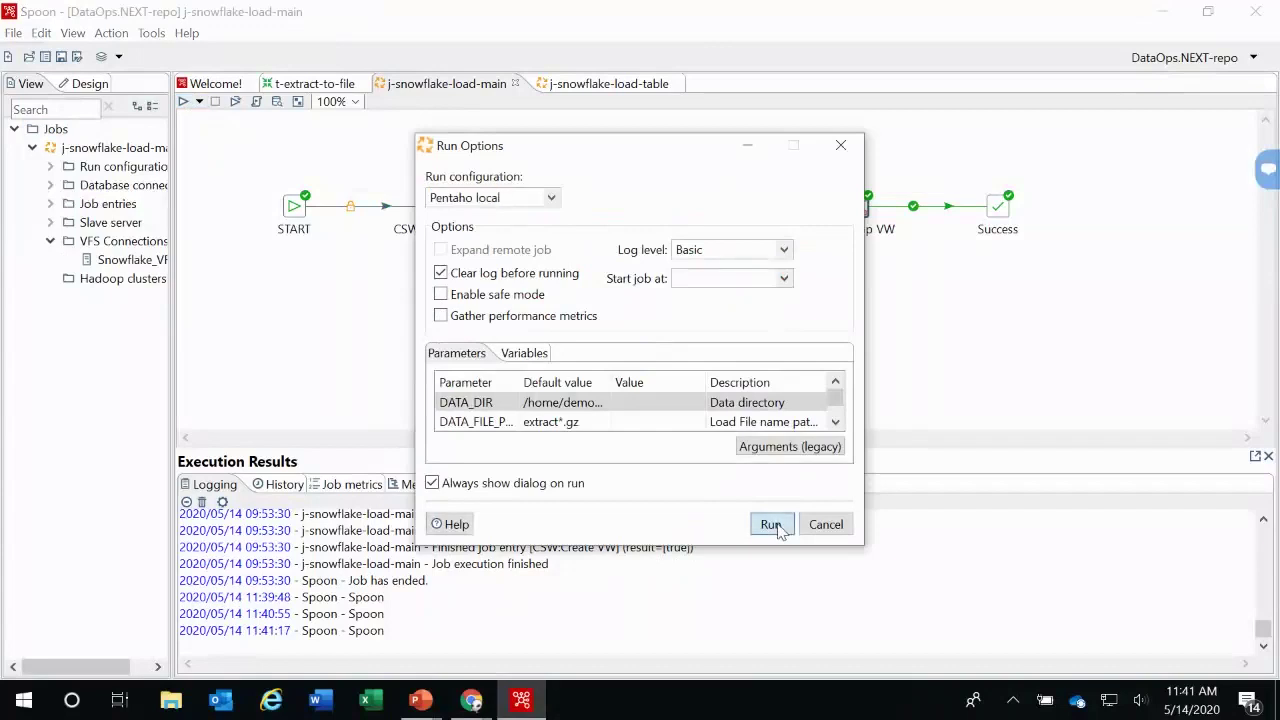
pyautogui.click(770, 524)
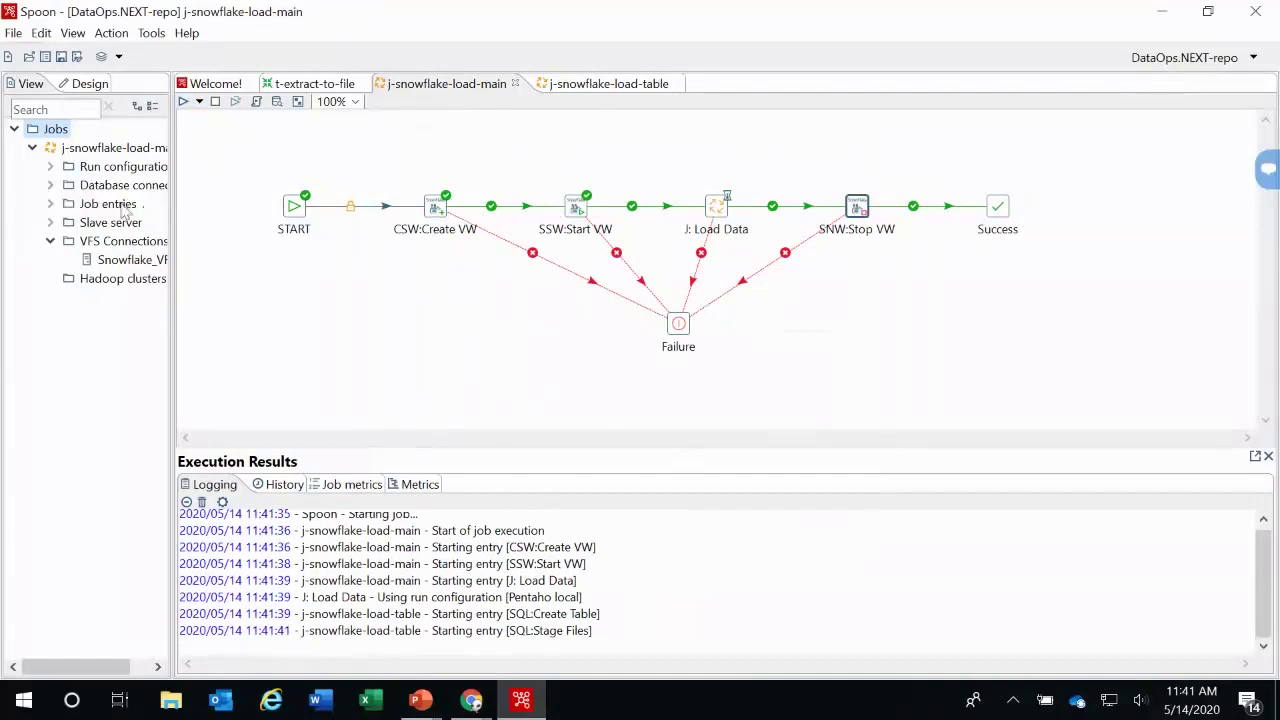
# Step: Inspect the general settings of the job's Snowflake_DW database connection and close it without changes
pyautogui.click(50, 185)
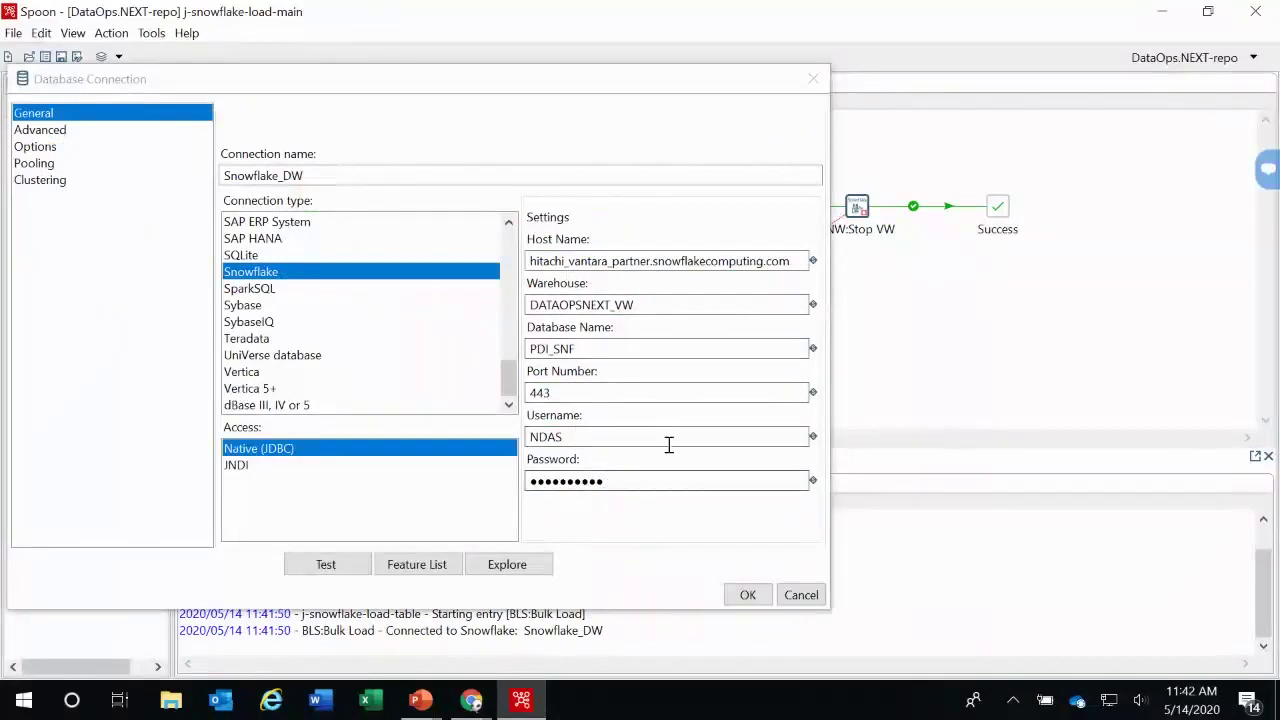
pyautogui.click(801, 595)
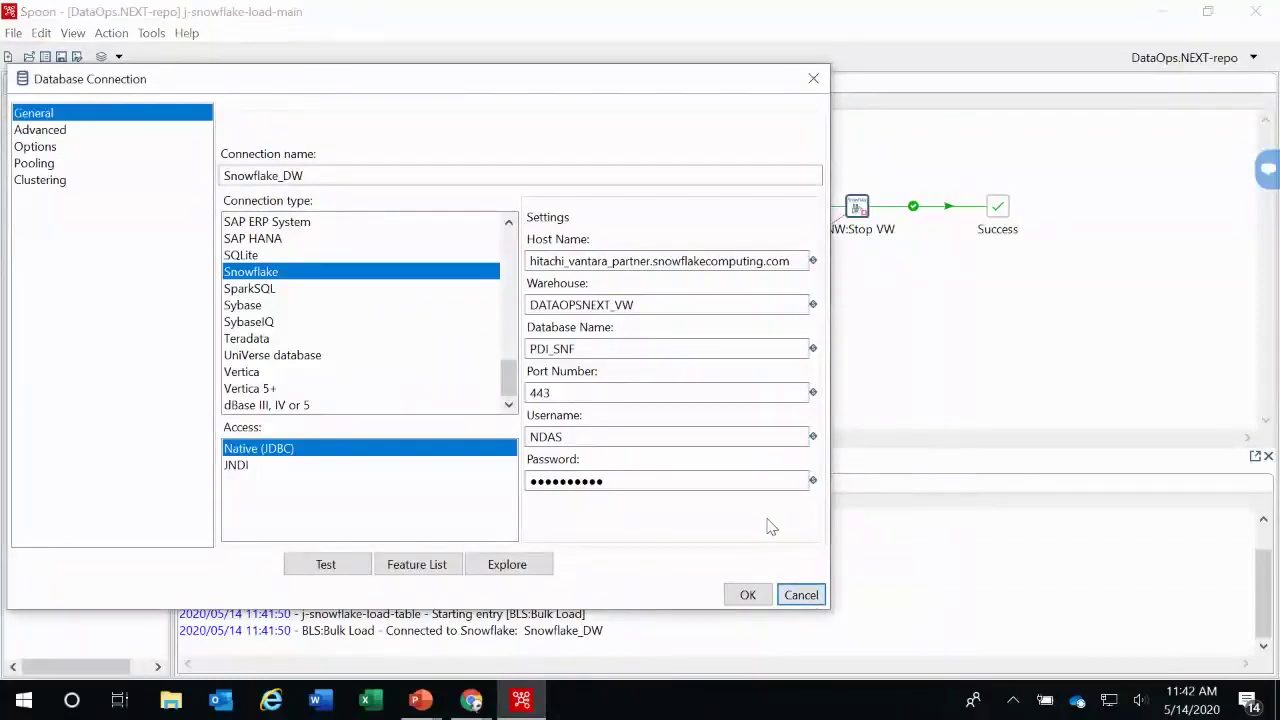
pyautogui.moveTo(508, 395); pyautogui.dragTo(519, 425)
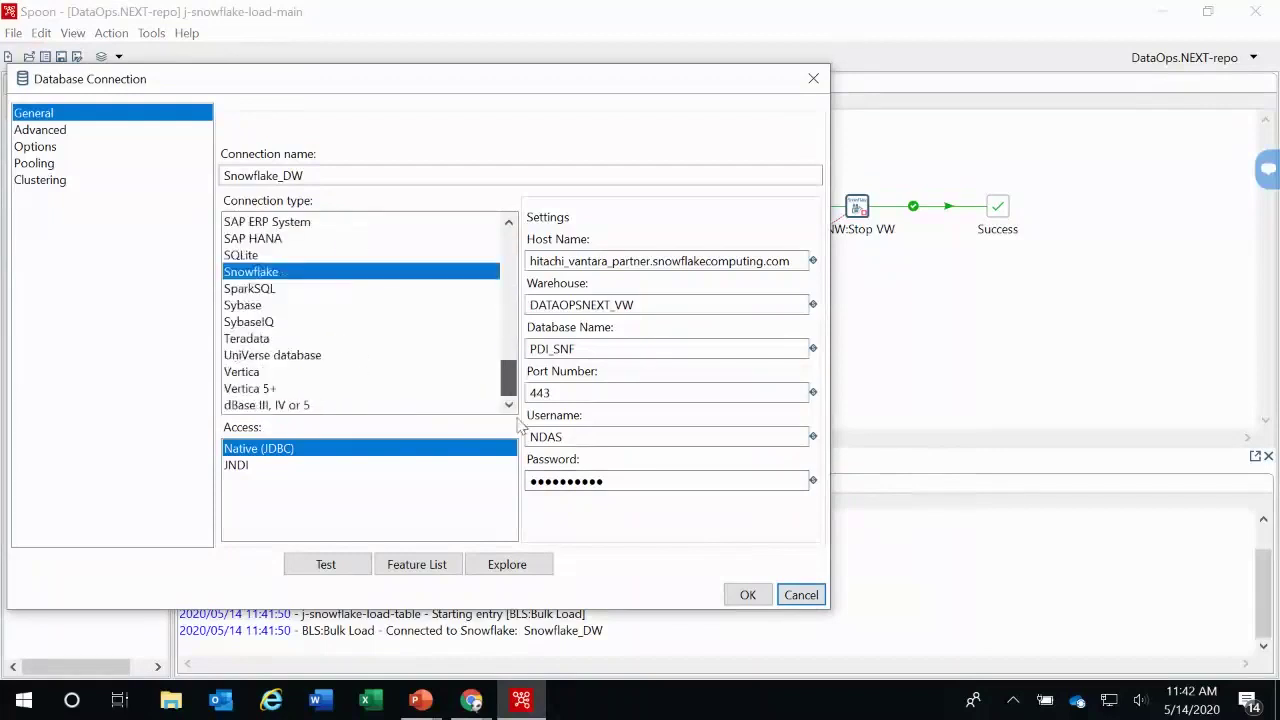
pyautogui.click(801, 595)
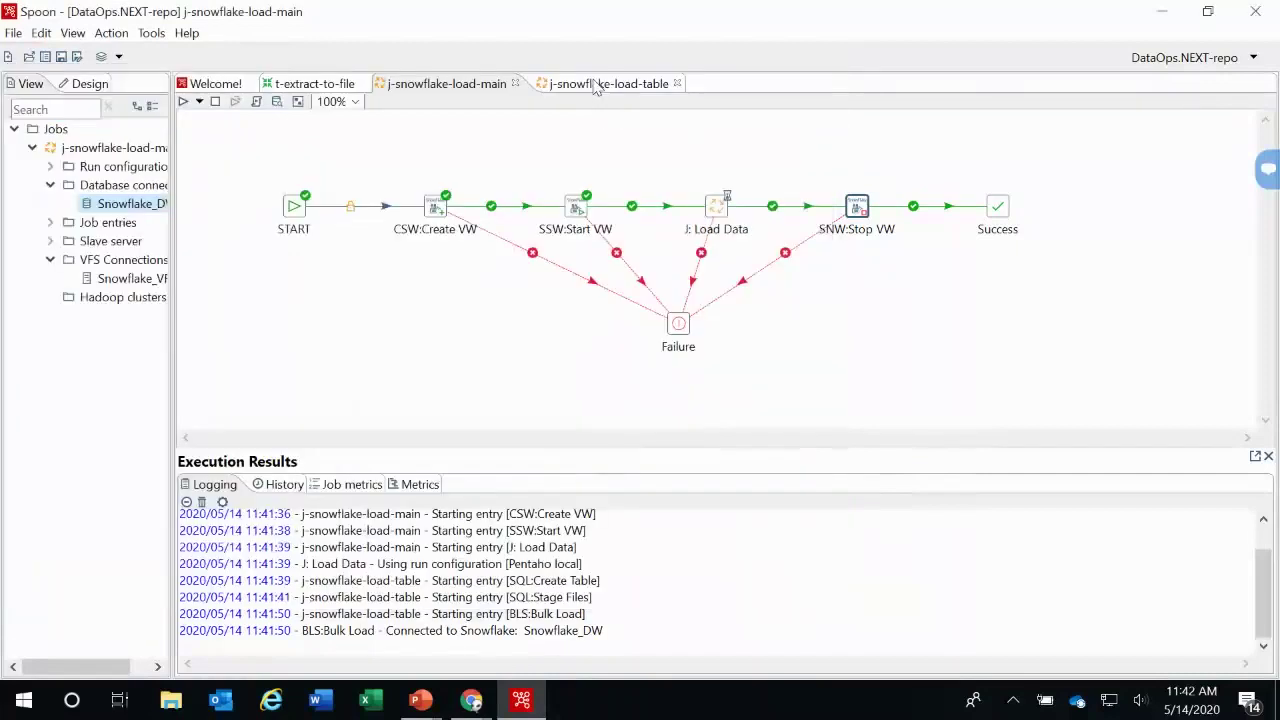
# Step: Show the j-snowflake-load-table job and review the SQL scripts of its SQL:Create Table and SQL:Stage Files entries
pyautogui.click(597, 85)
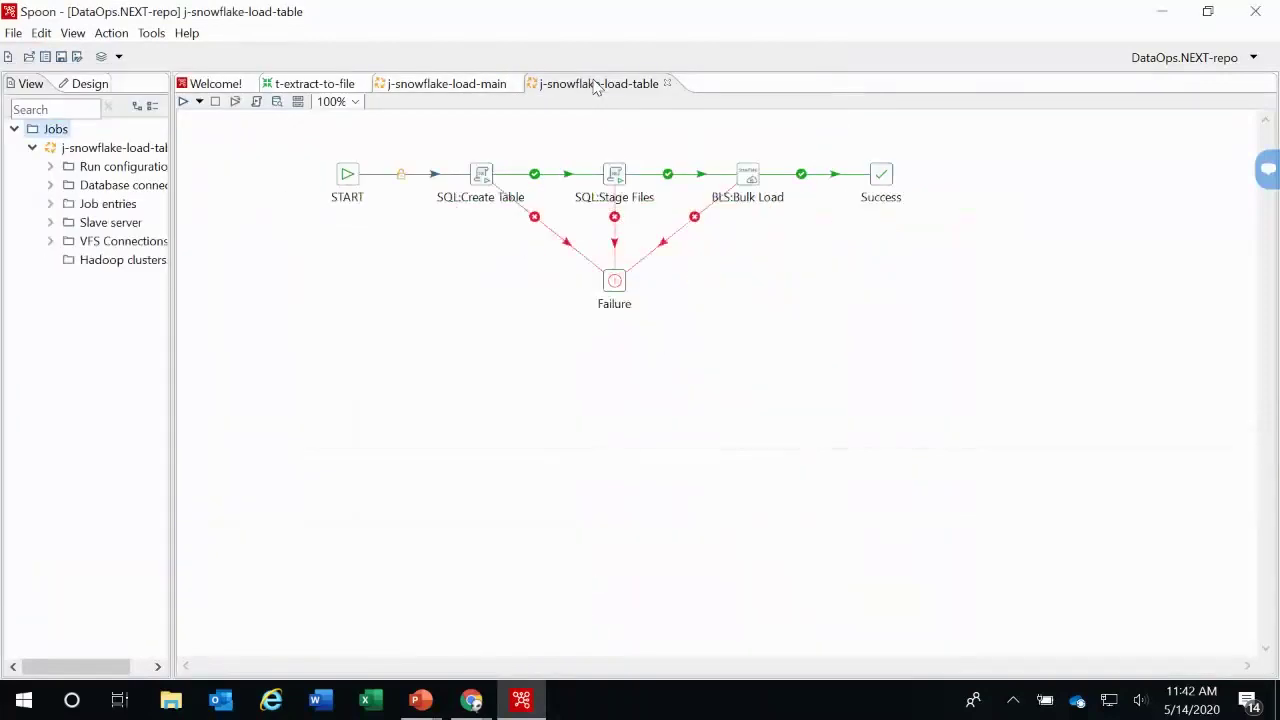
pyautogui.click(476, 86)
pyautogui.click(591, 86)
pyautogui.moveTo(485, 181)
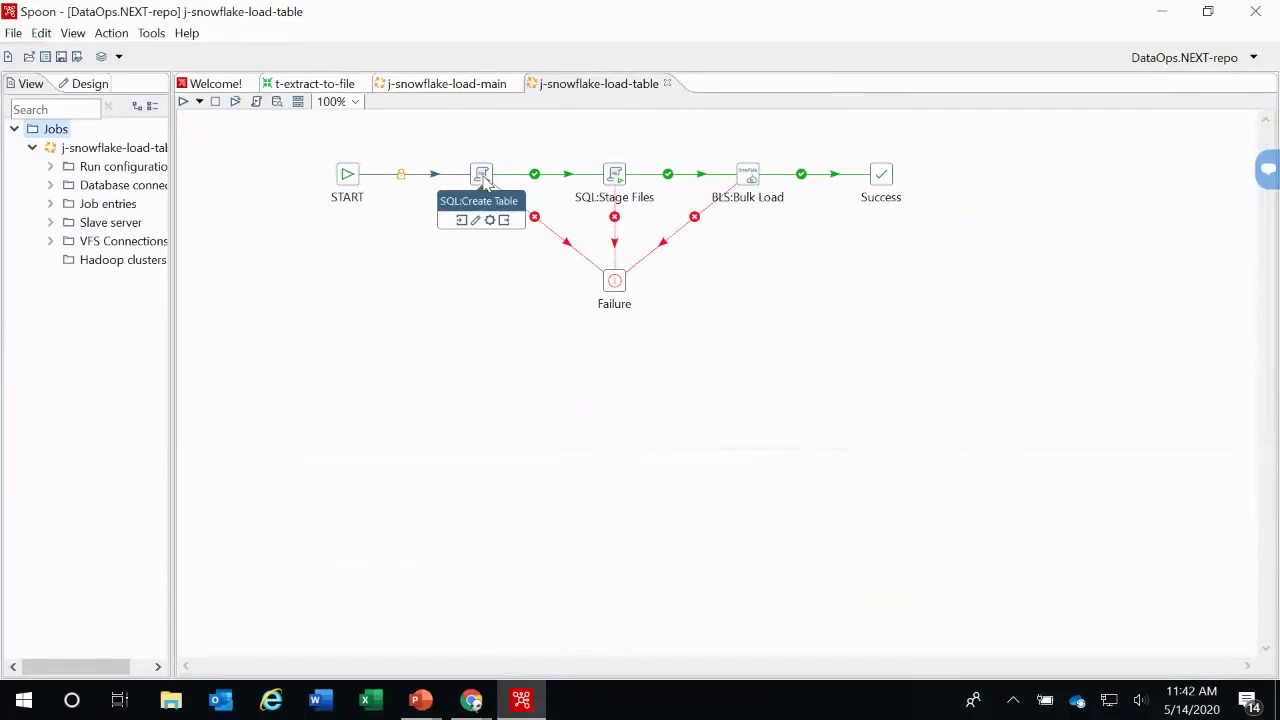
pyautogui.click(482, 176)
pyautogui.doubleClick(482, 176)
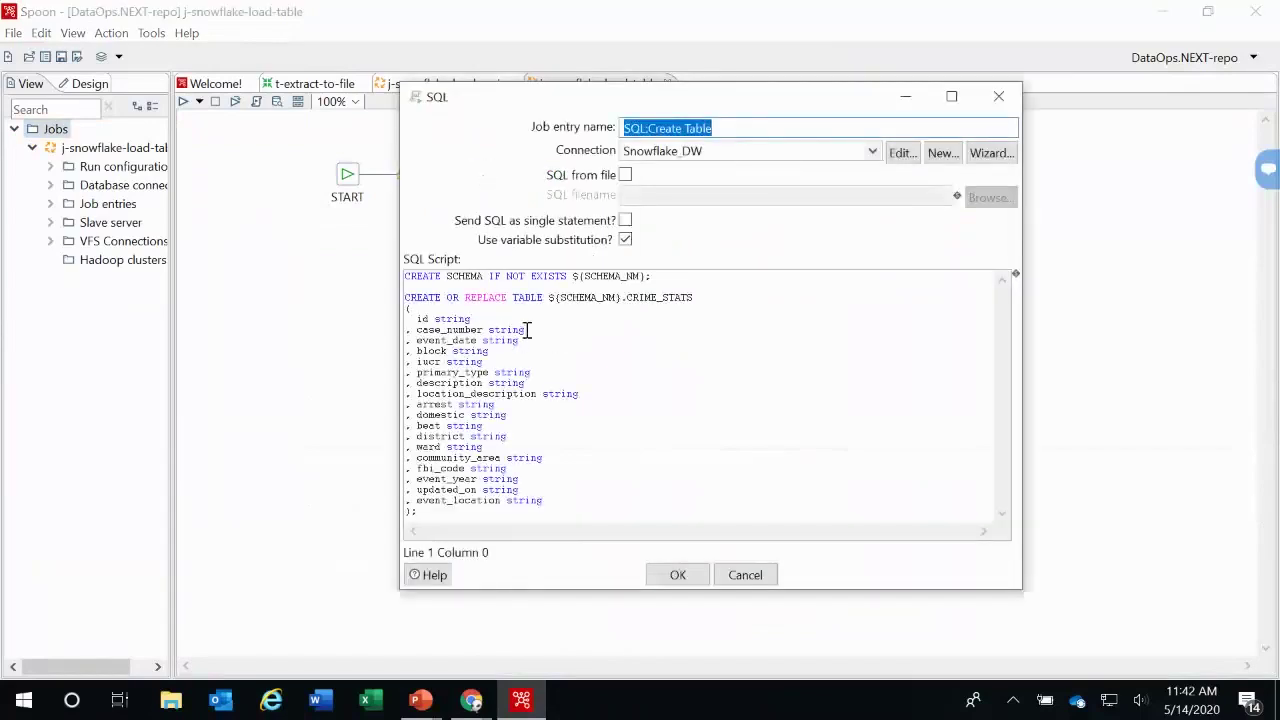
pyautogui.click(759, 577)
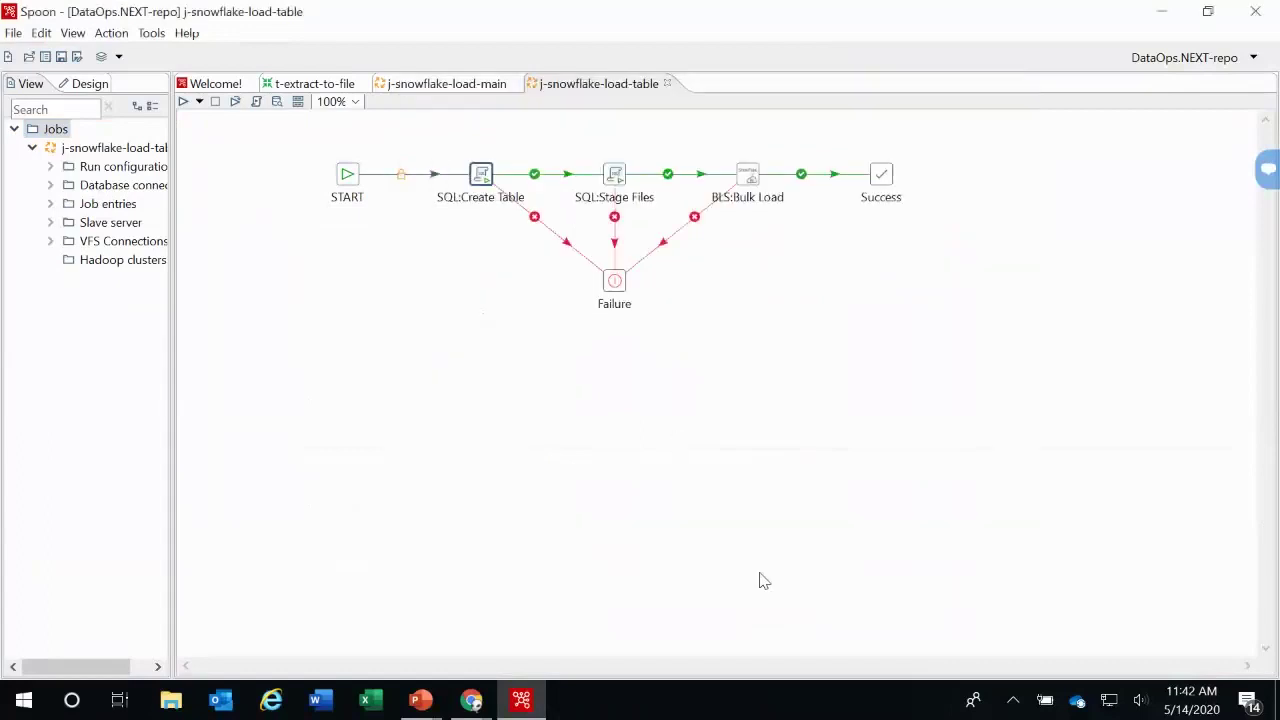
pyautogui.doubleClick(615, 178)
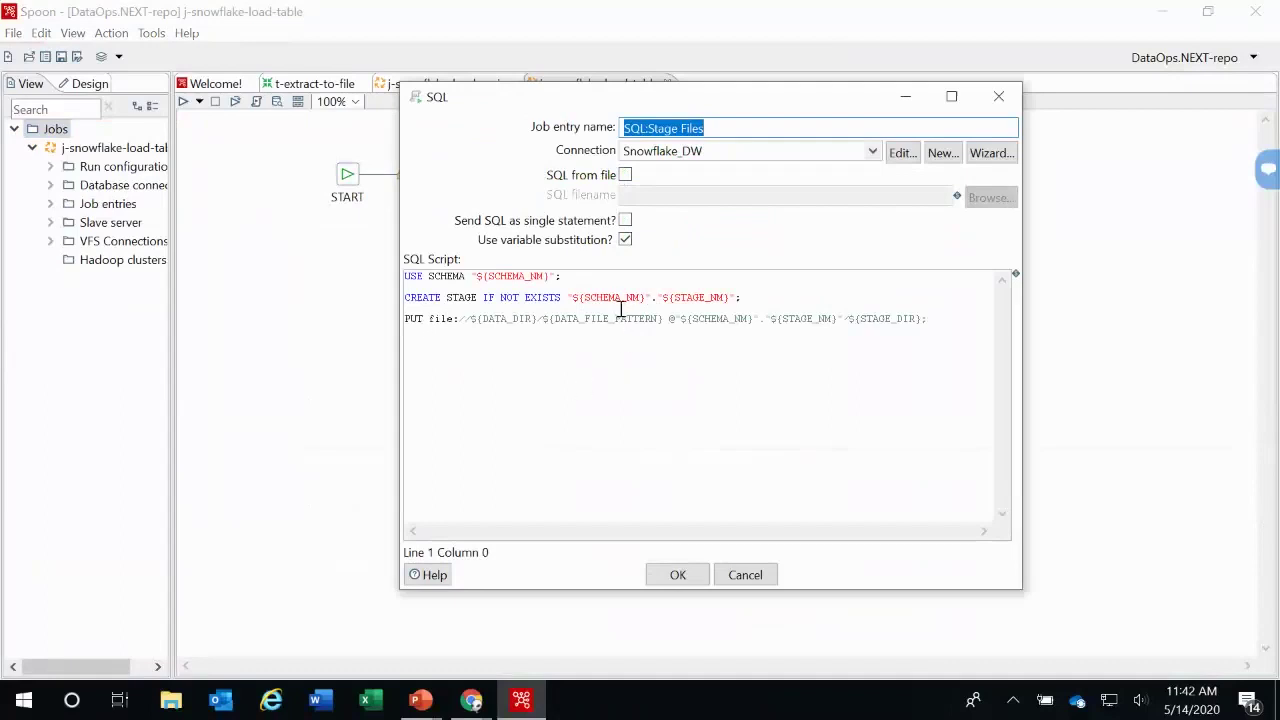
pyautogui.click(748, 577)
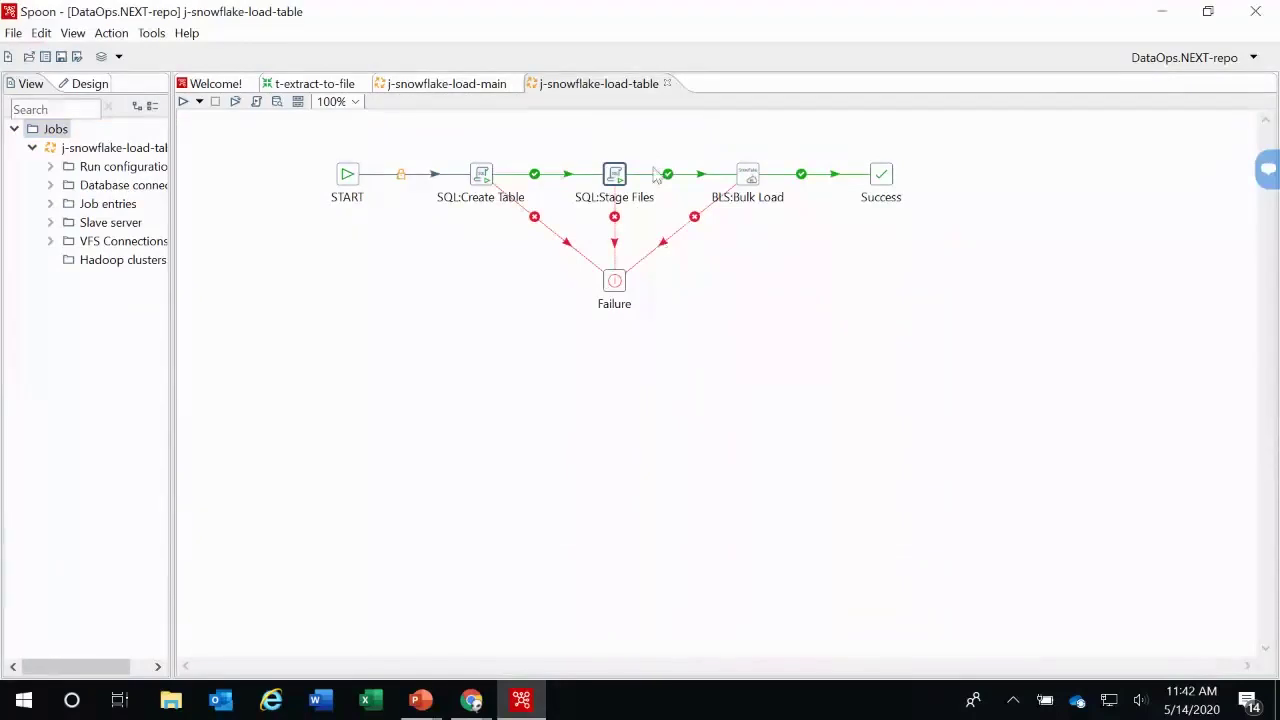
# Step: Review the BLS:Bulk Load entry's input, compression choices, output, options and advanced options, leaving everything unchanged
pyautogui.moveTo(745, 180)
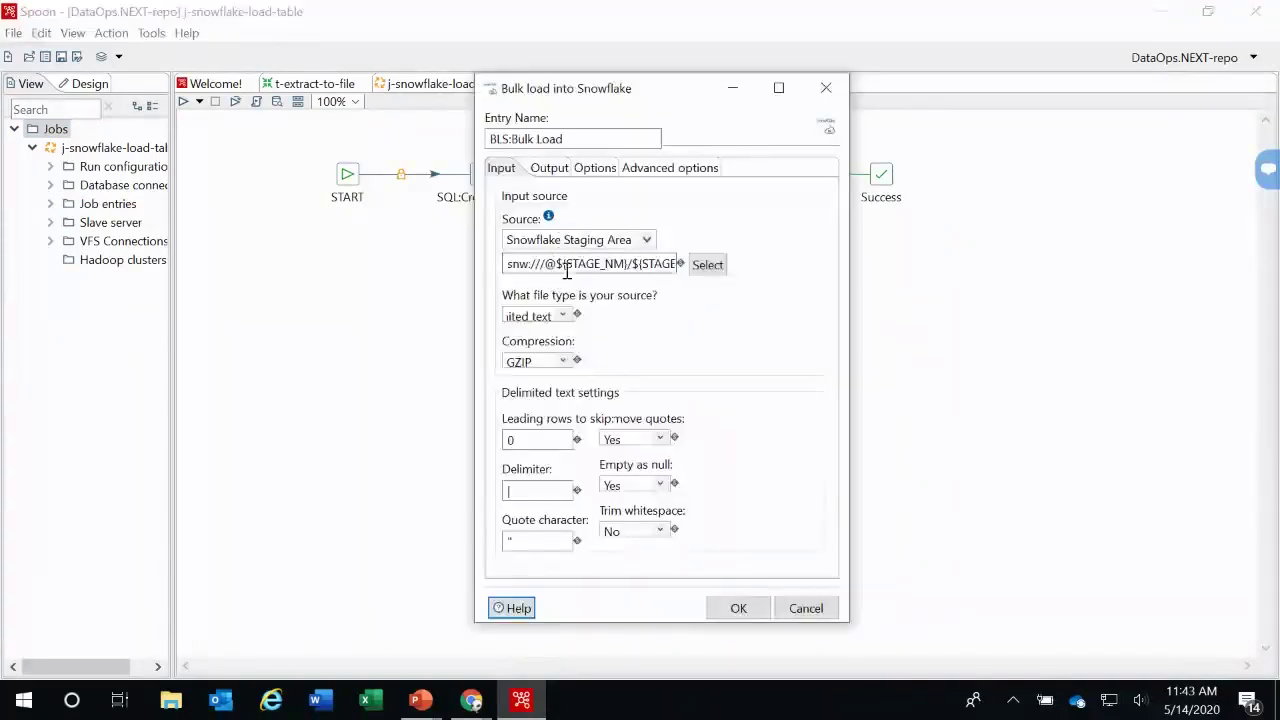
pyautogui.click(564, 363)
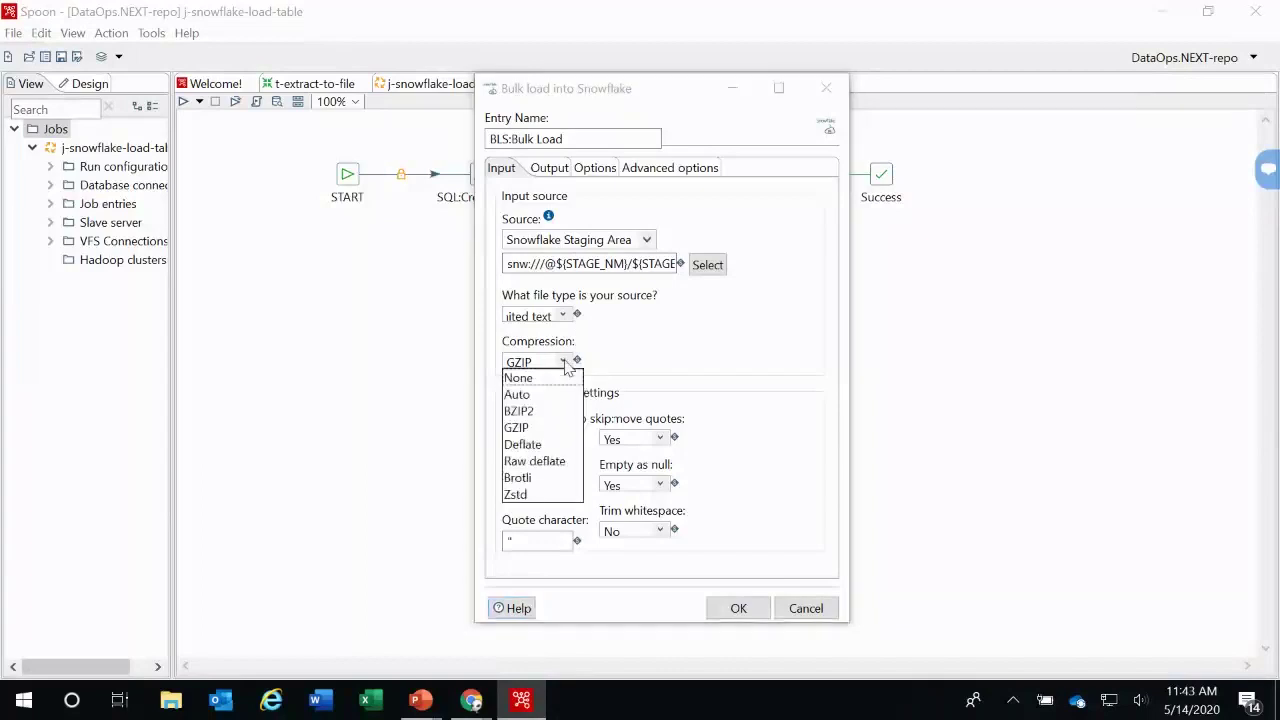
pyautogui.click(684, 347)
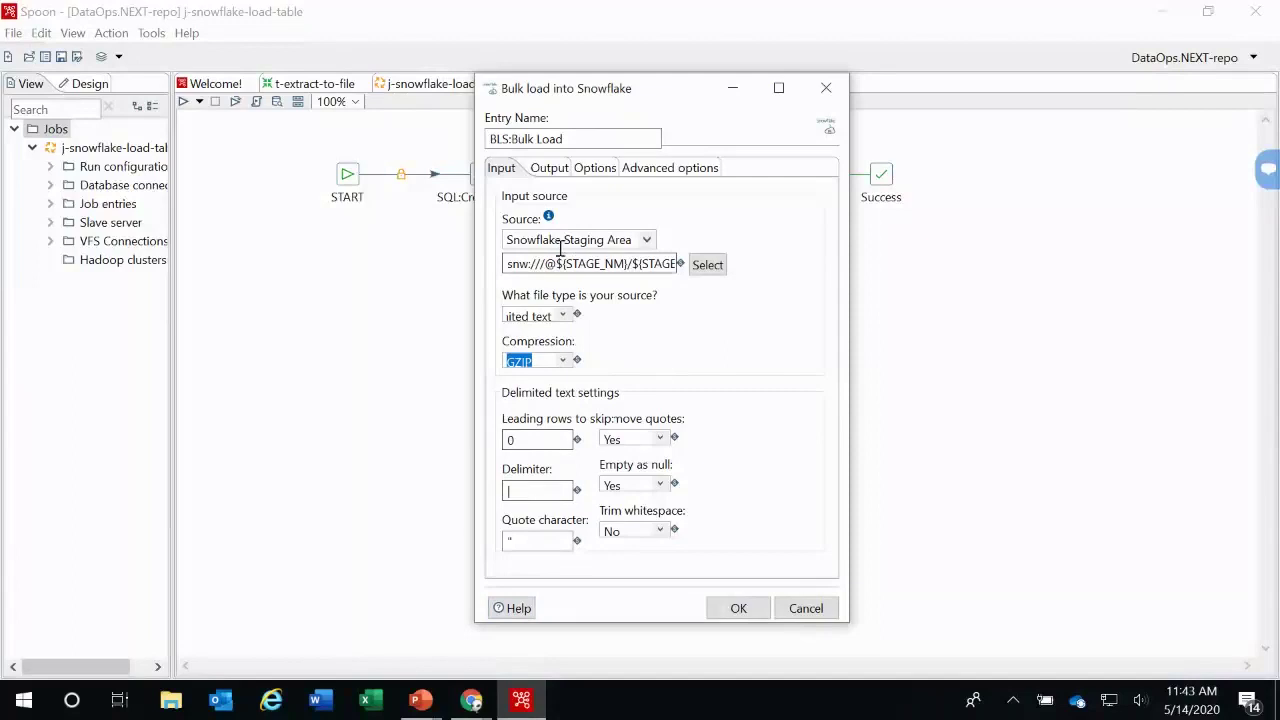
pyautogui.click(553, 168)
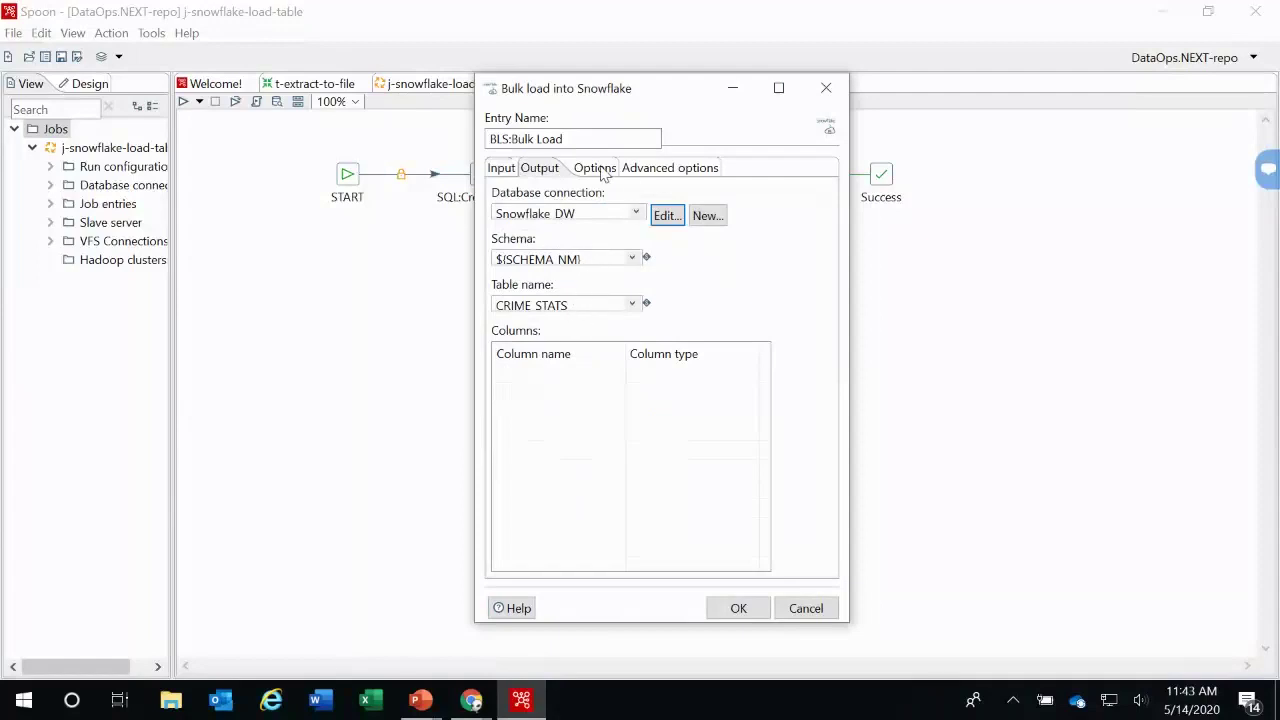
pyautogui.click(600, 170)
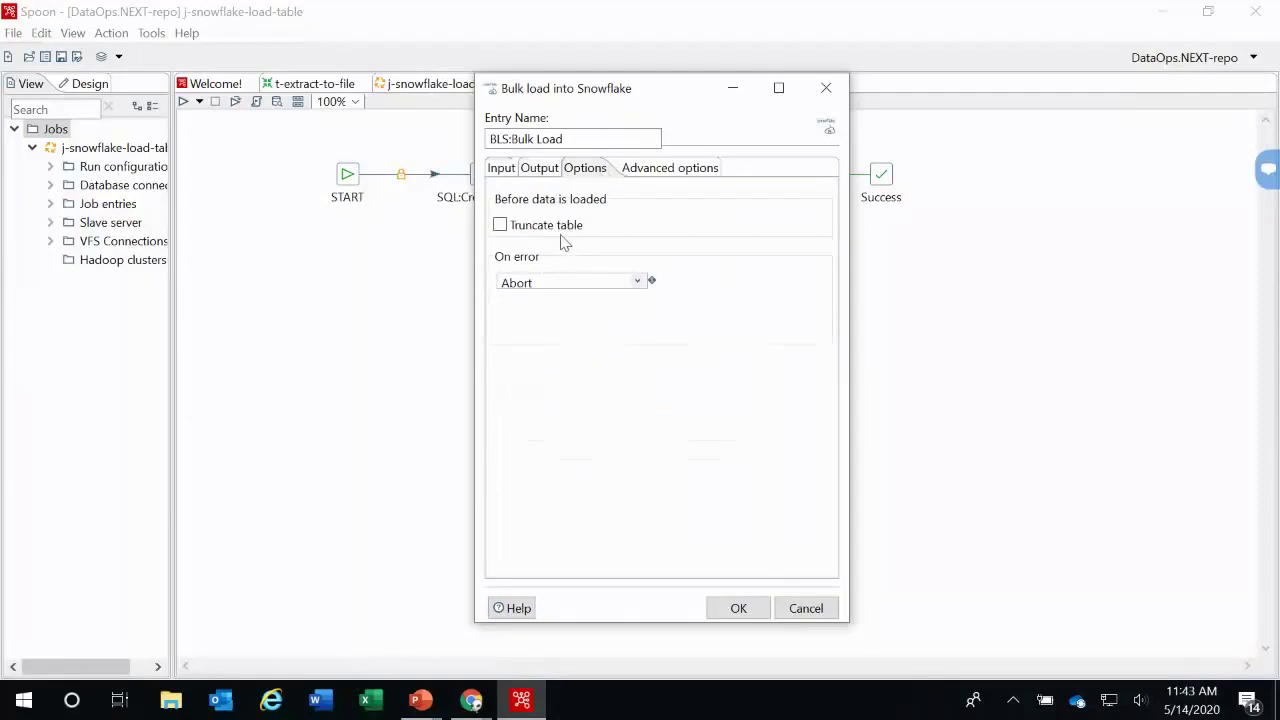
pyautogui.click(666, 172)
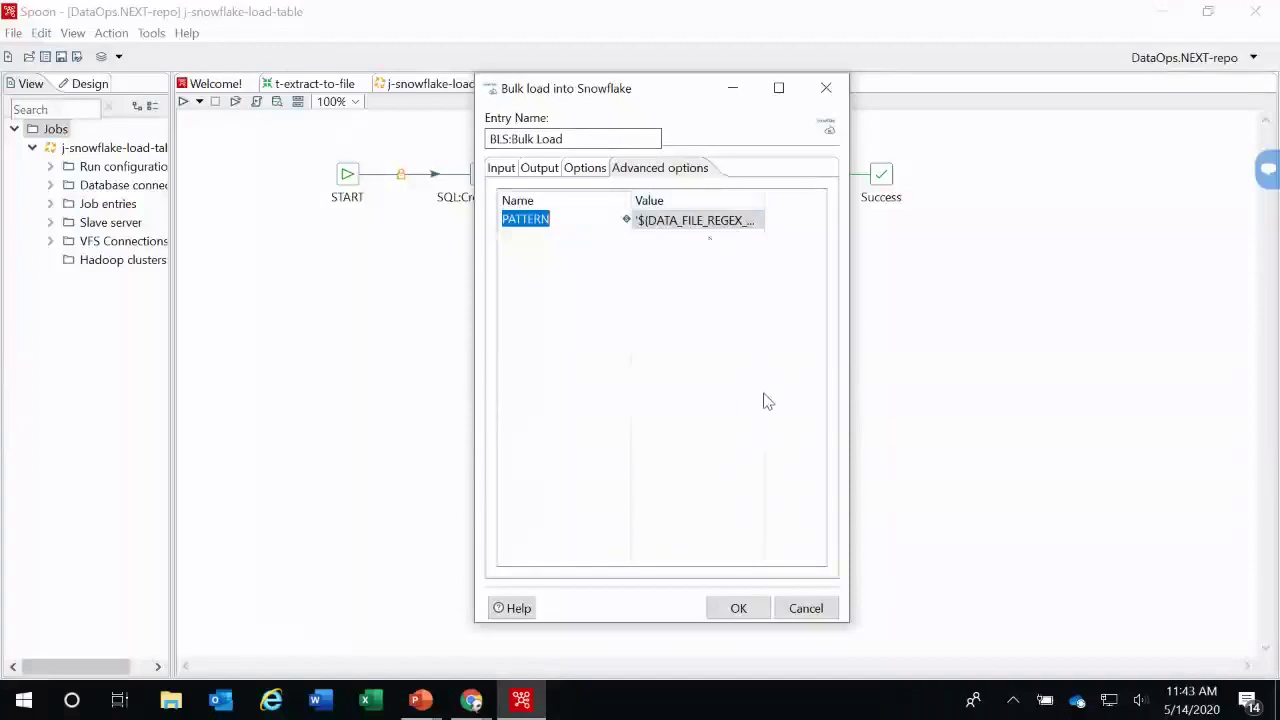
pyautogui.click(807, 608)
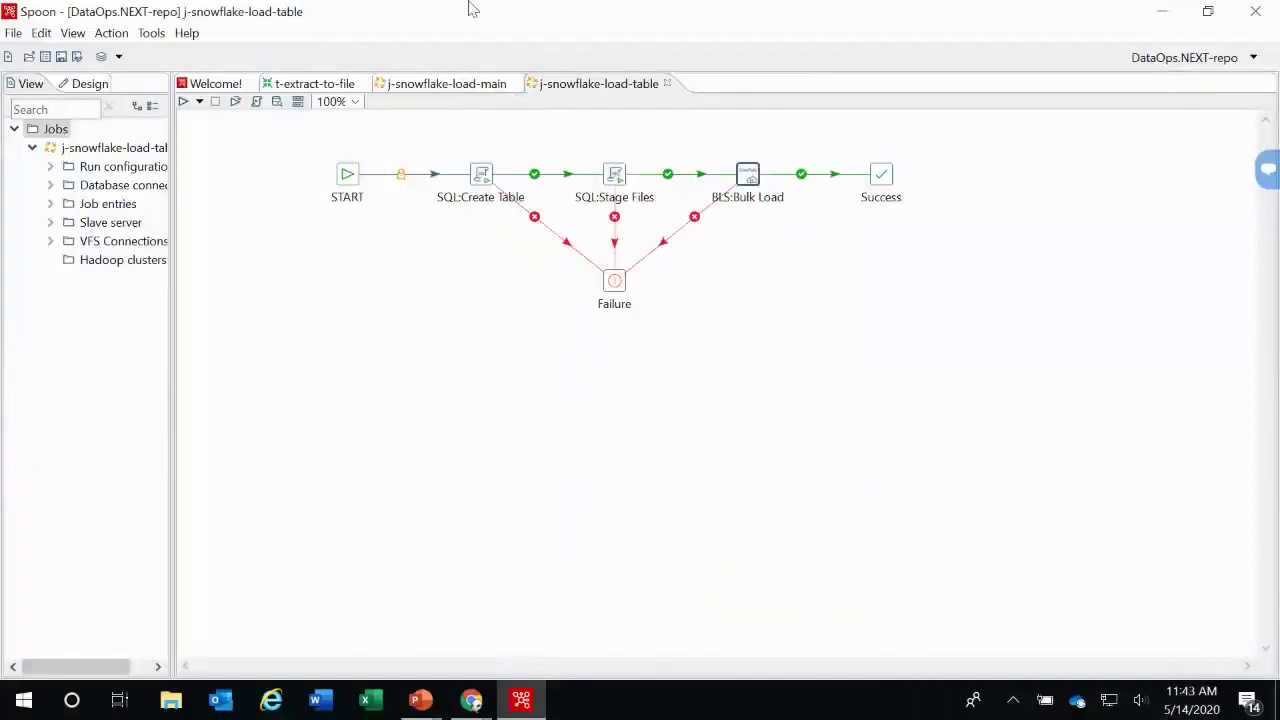
# Step: Return to the j-snowflake-load-main job and examine its execution log for the completed run
pyautogui.click(440, 86)
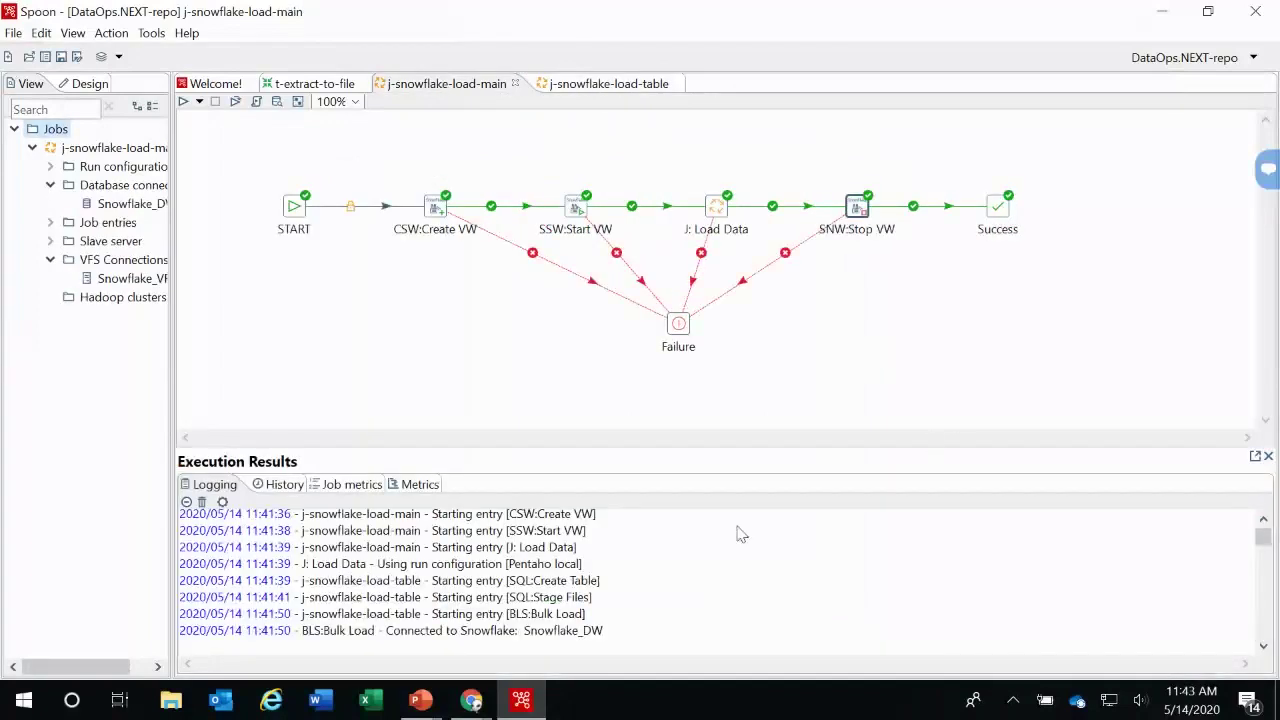
pyautogui.scroll(-10, 741, 560)
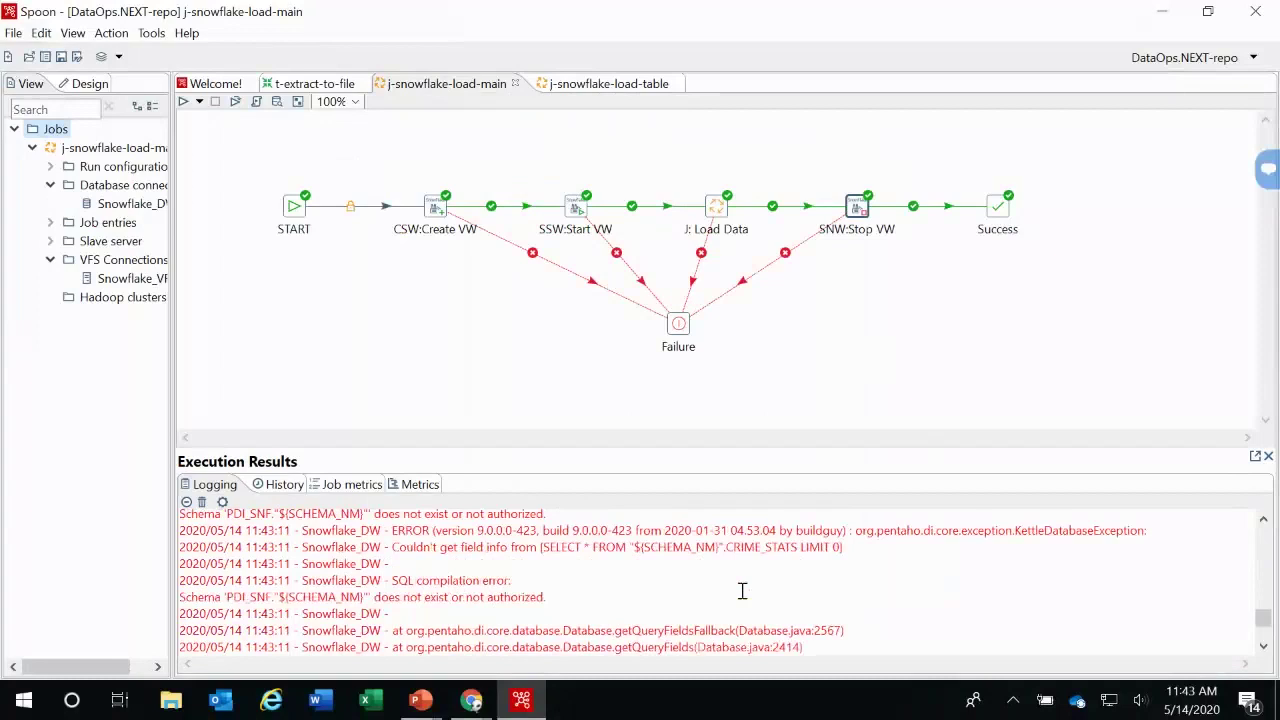
pyautogui.scroll(2, 742, 591)
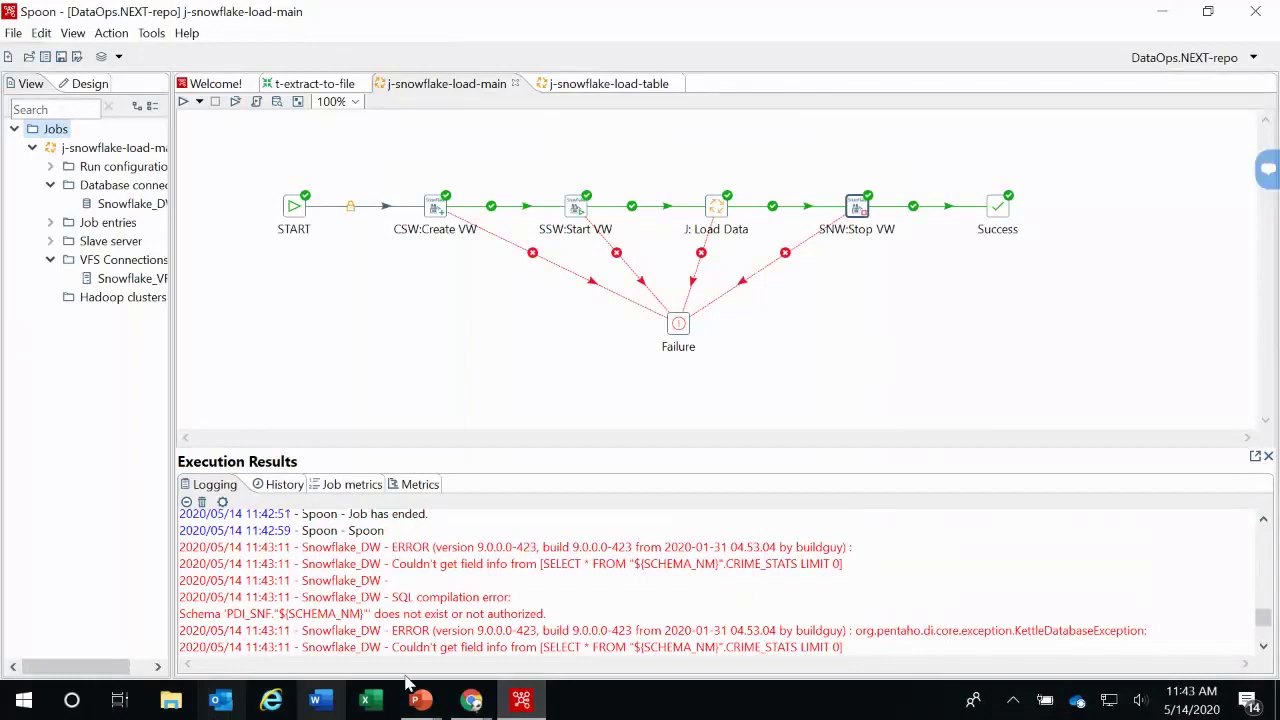
# Step: Switch to Snowflake in Chrome, view the tables in PDI_SNF and run the CRIME_STATS row-count query in the DataOpsNEXT worksheet
pyautogui.click(471, 699)
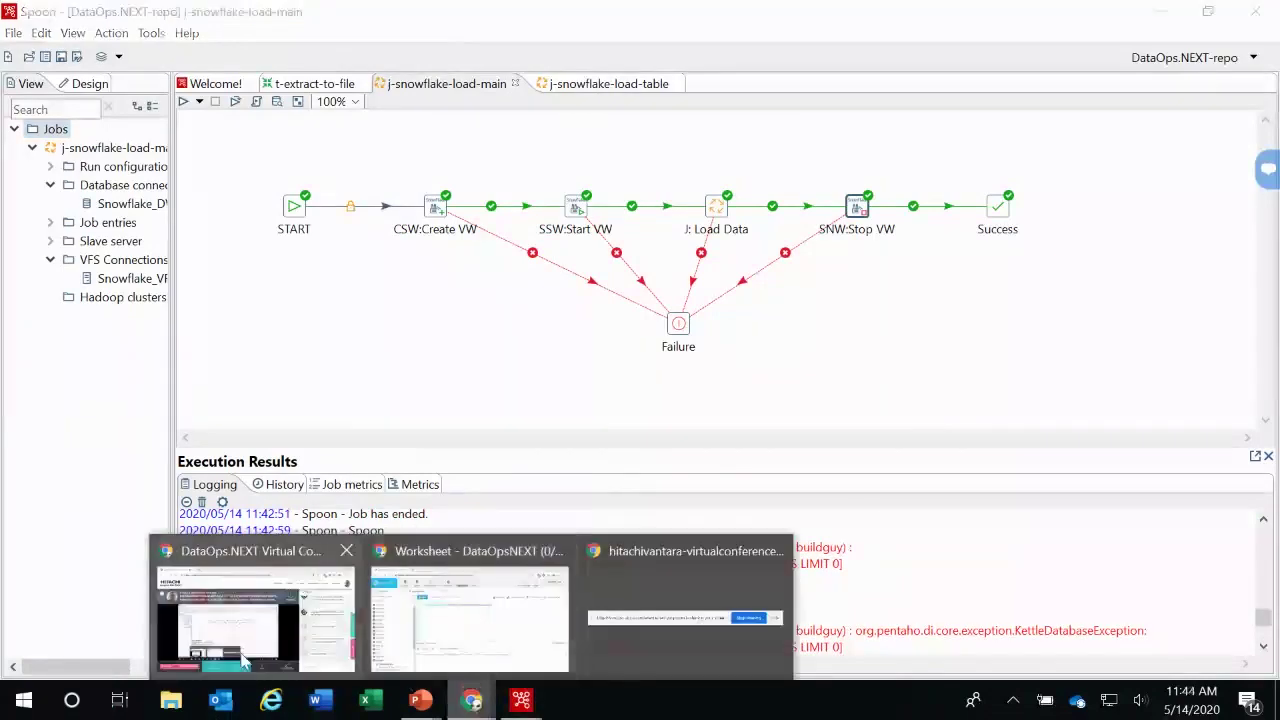
pyautogui.click(372, 620)
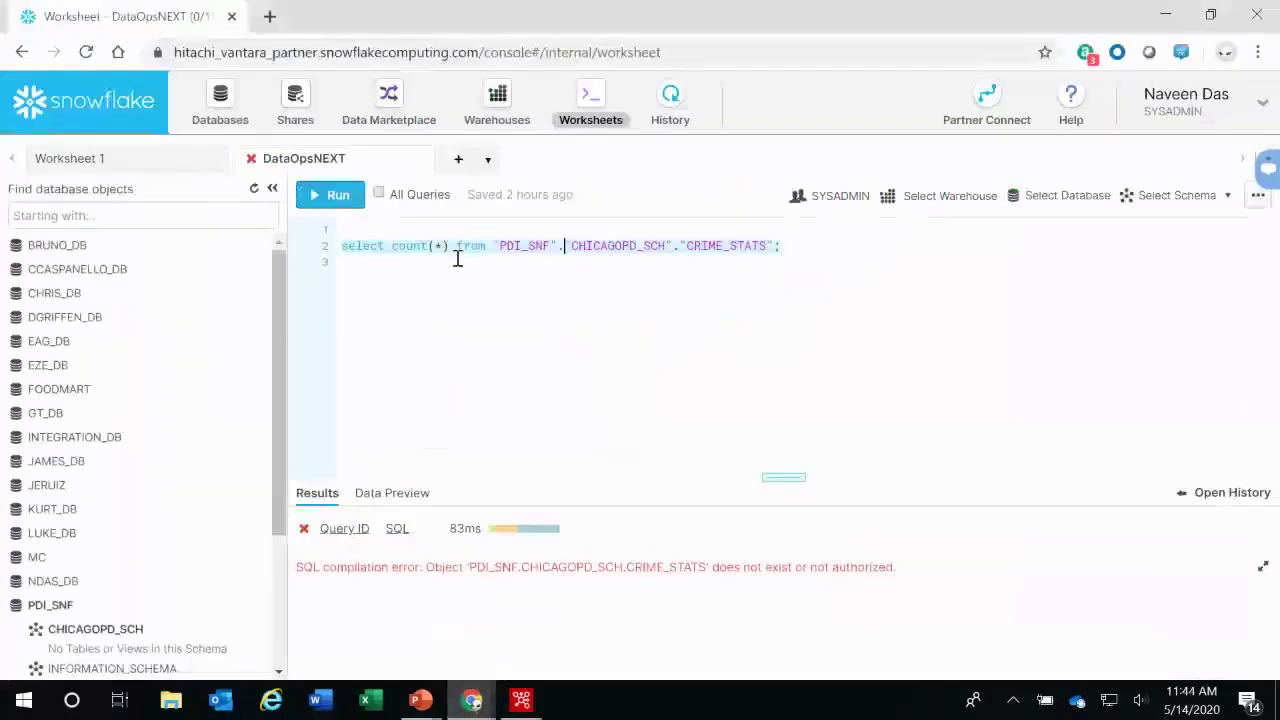
pyautogui.click(222, 103)
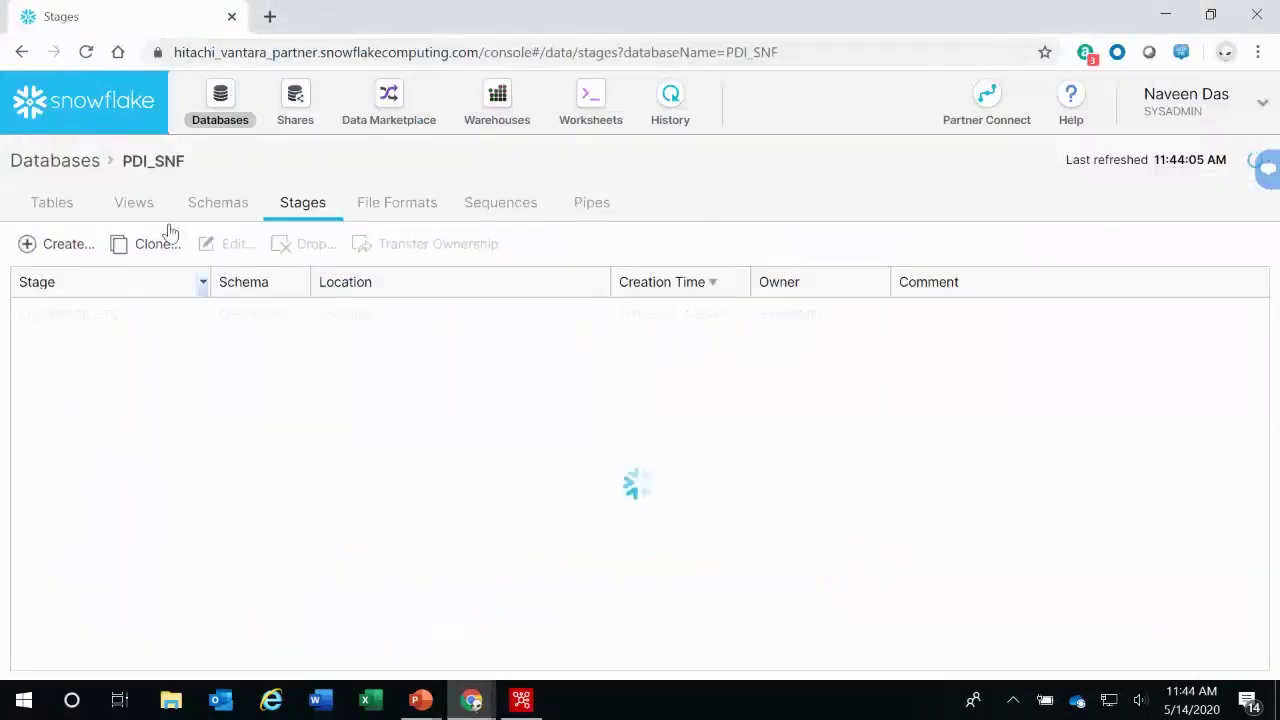
pyautogui.click(52, 203)
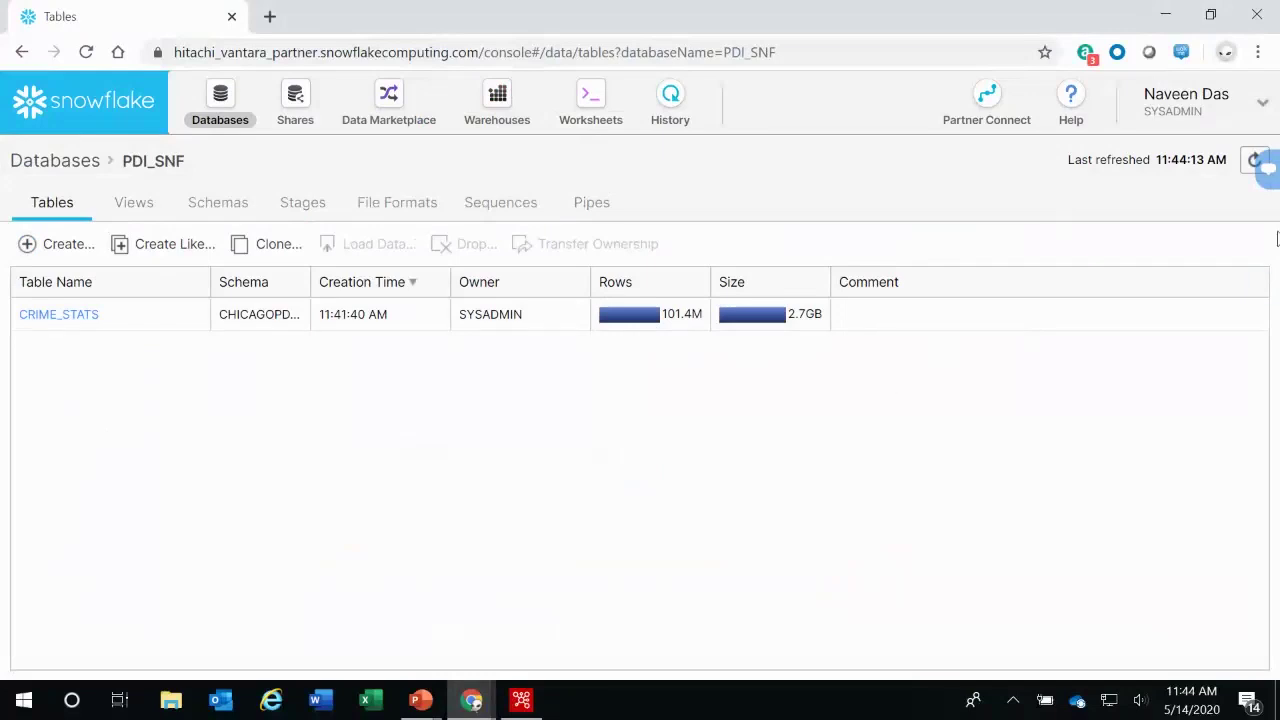
pyautogui.click(590, 105)
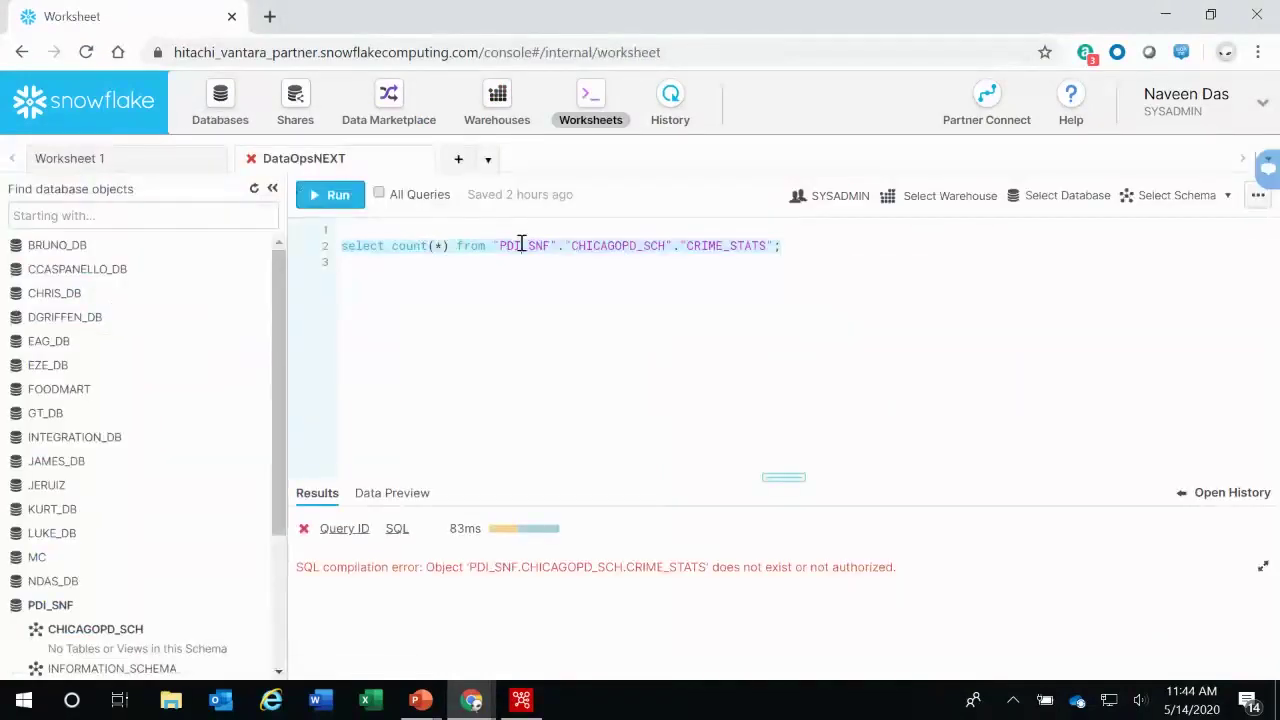
pyautogui.hotkey('ctrl', 'Return')
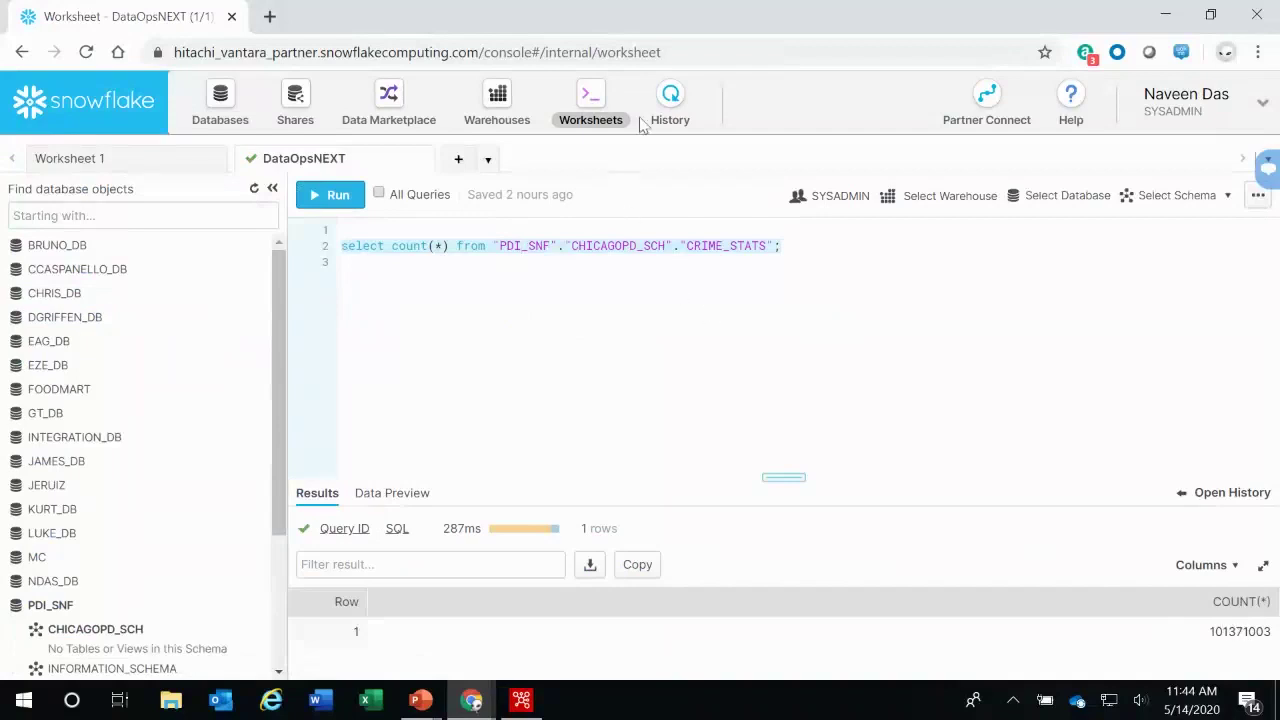
# Step: Review the Snowflake query history for the load job, widening the Warehouse column to show full warehouse names
pyautogui.click(670, 100)
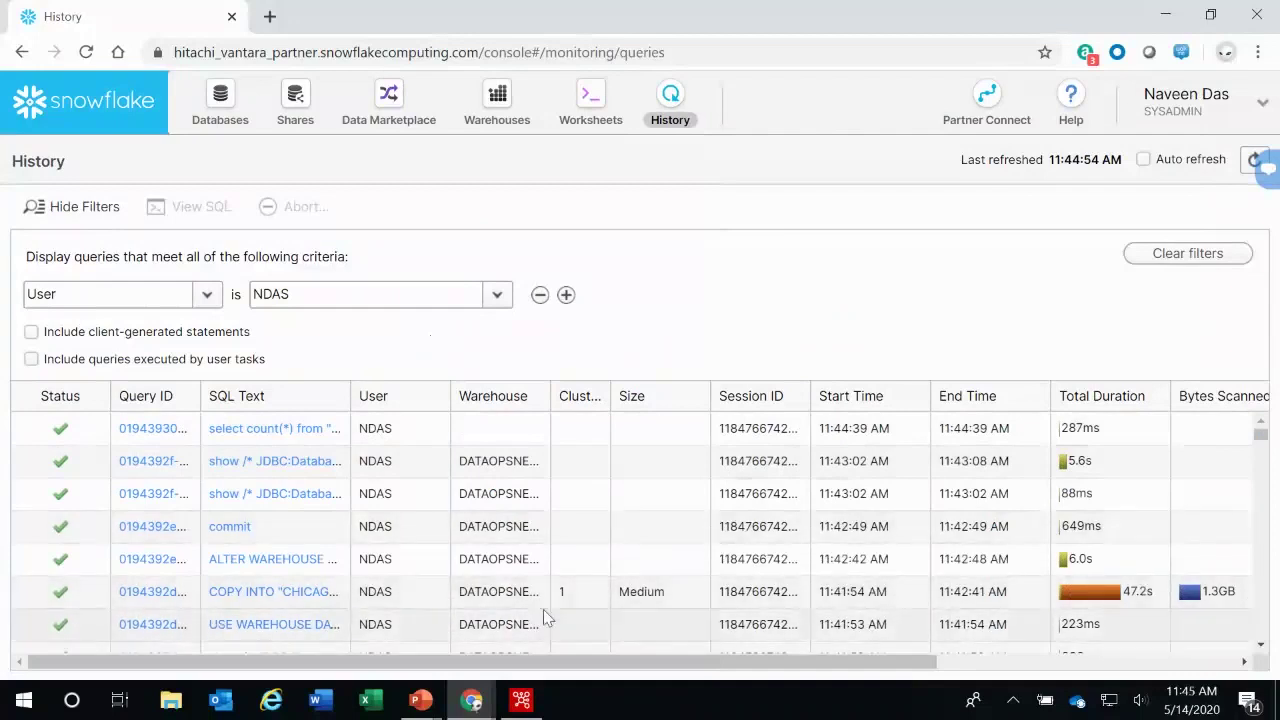
pyautogui.moveTo(549, 395); pyautogui.dragTo(601, 396)
pyautogui.scroll(-2, 523, 491)
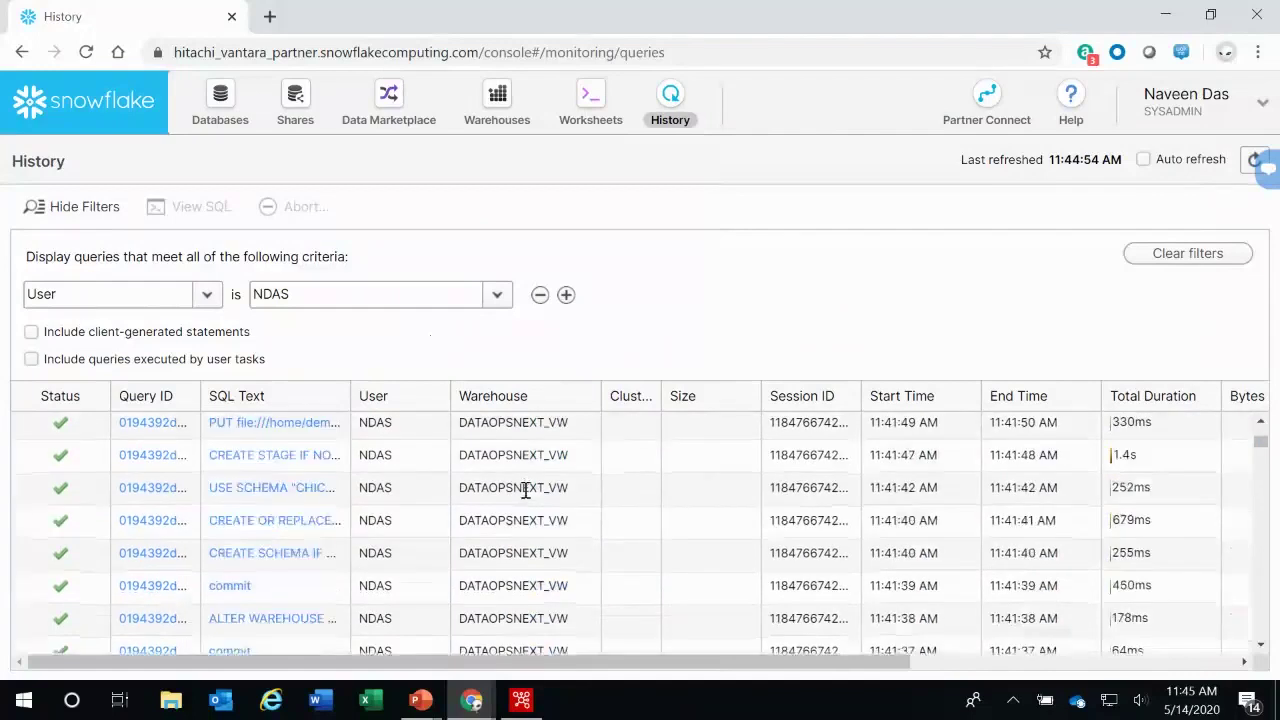